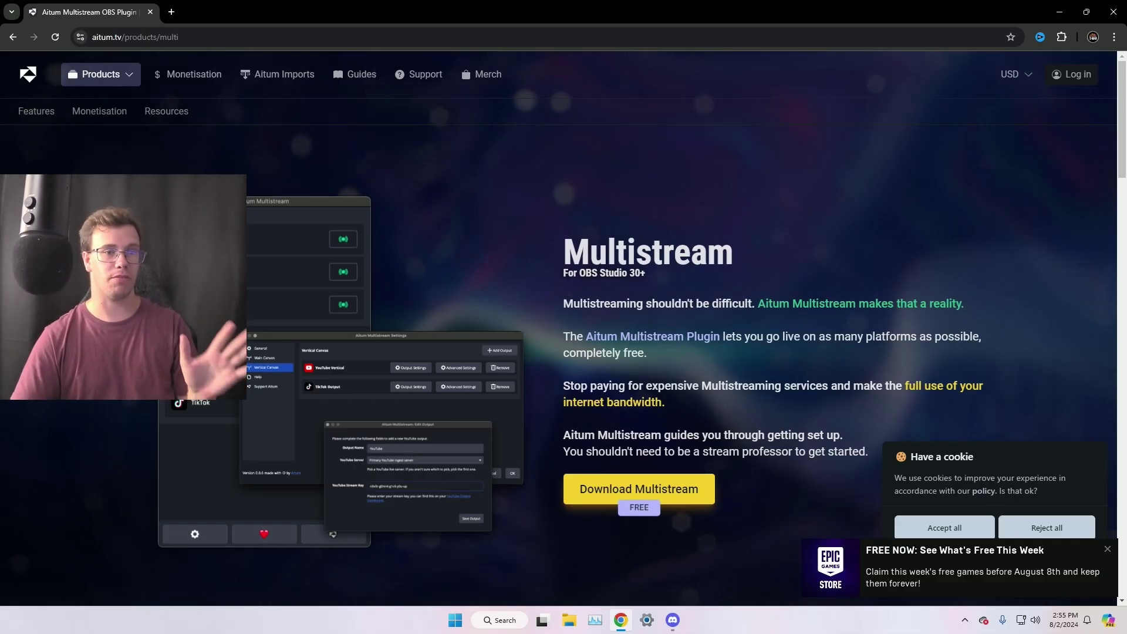
# Dismiss the Epic Games popup and download aitum-multistream-windows-installer.exe from the Aitum website.
pyautogui.click(1107, 549)
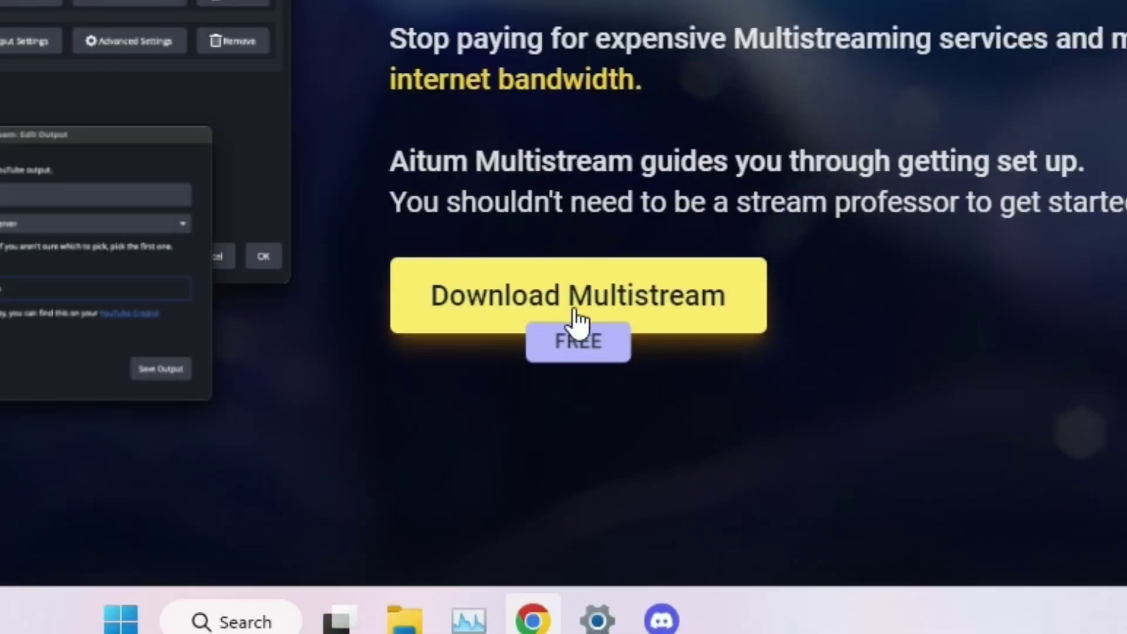
pyautogui.click(590, 312)
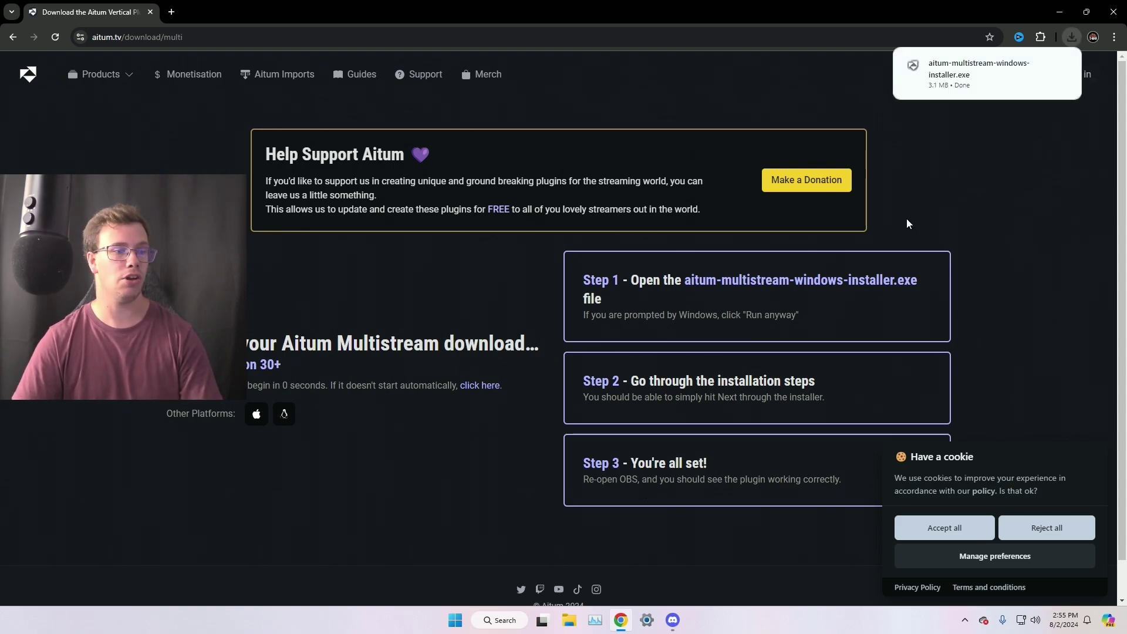
pyautogui.click(570, 623)
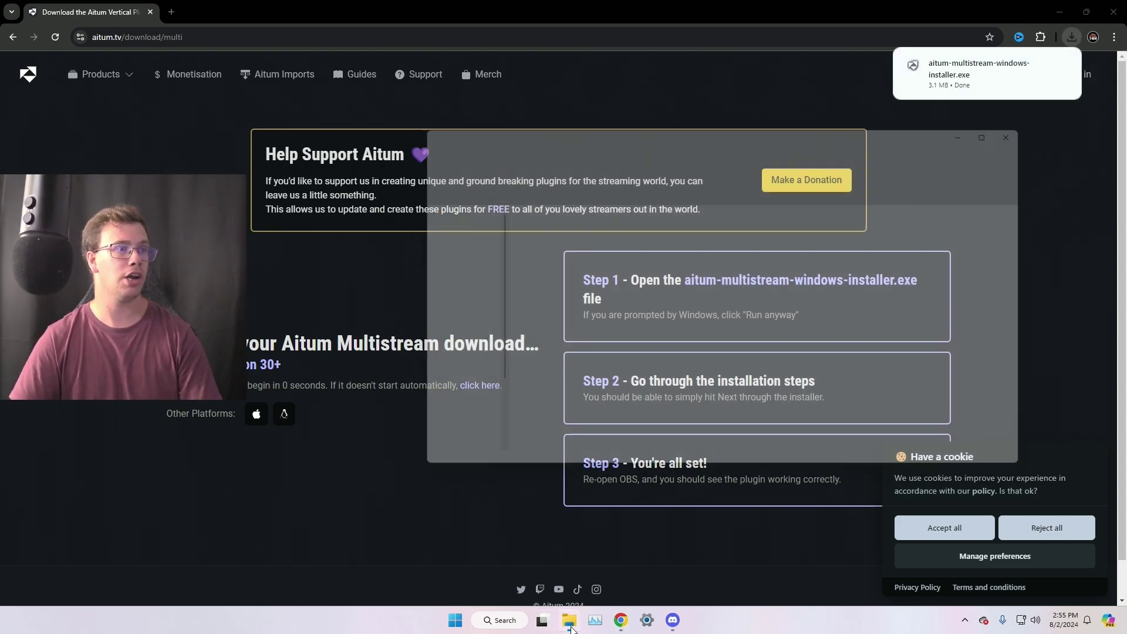
# Run aitum-multistream-windows-installer from Downloads and finish the 1.0.1 setup wizard with default options.
pyautogui.click(447, 309)
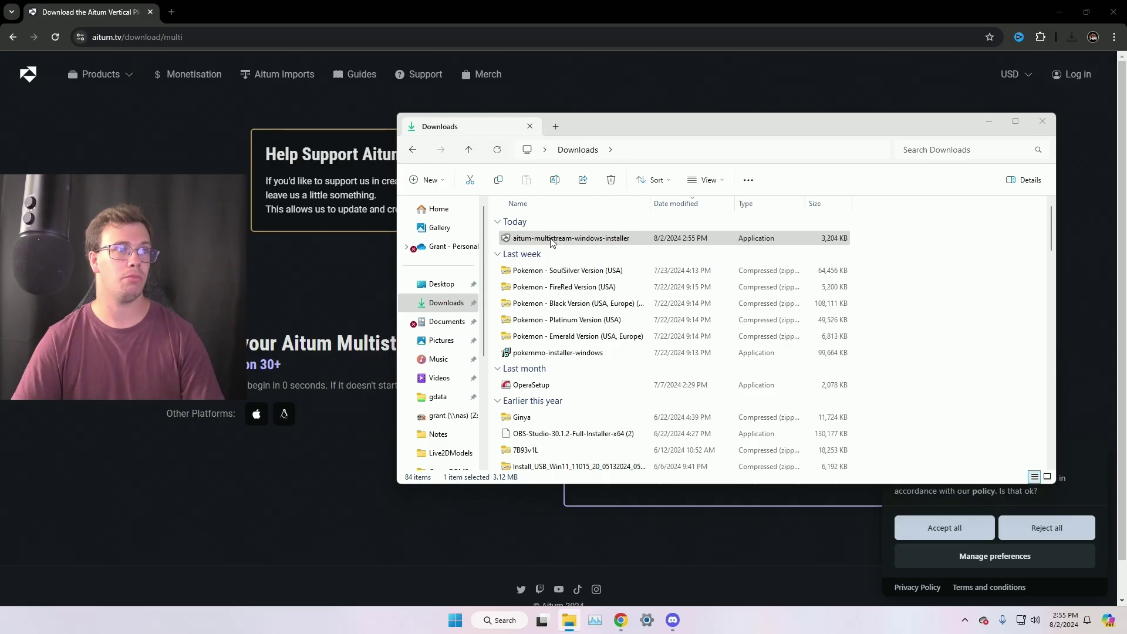
pyautogui.doubleClick(416, 170)
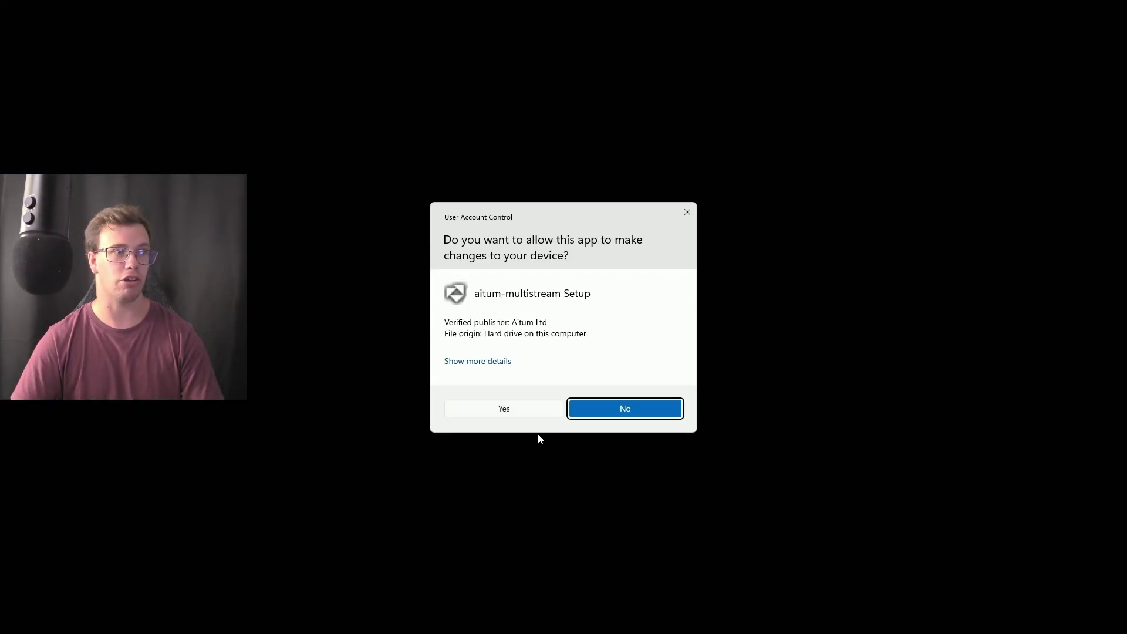
pyautogui.click(528, 410)
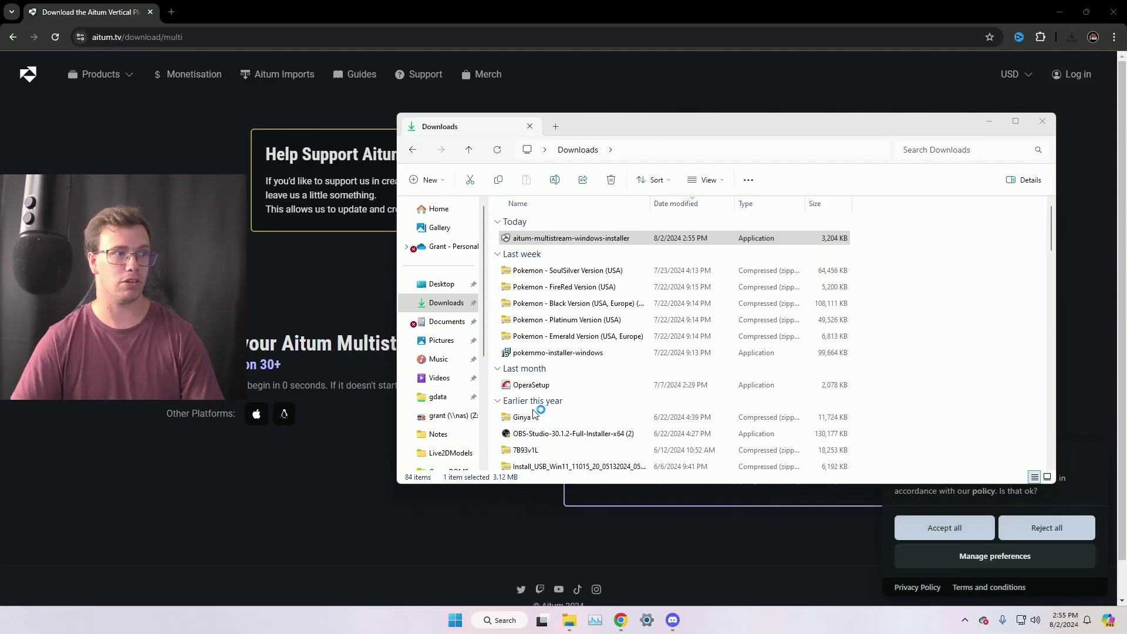
pyautogui.click(660, 423)
pyautogui.click(660, 423)
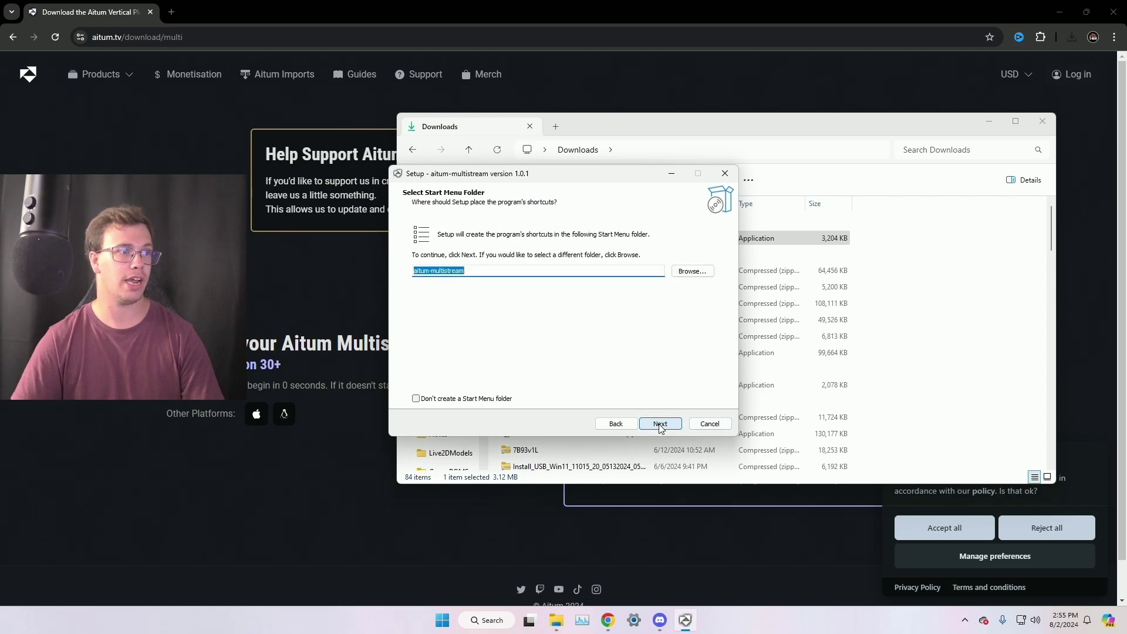
pyautogui.click(660, 423)
pyautogui.click(659, 423)
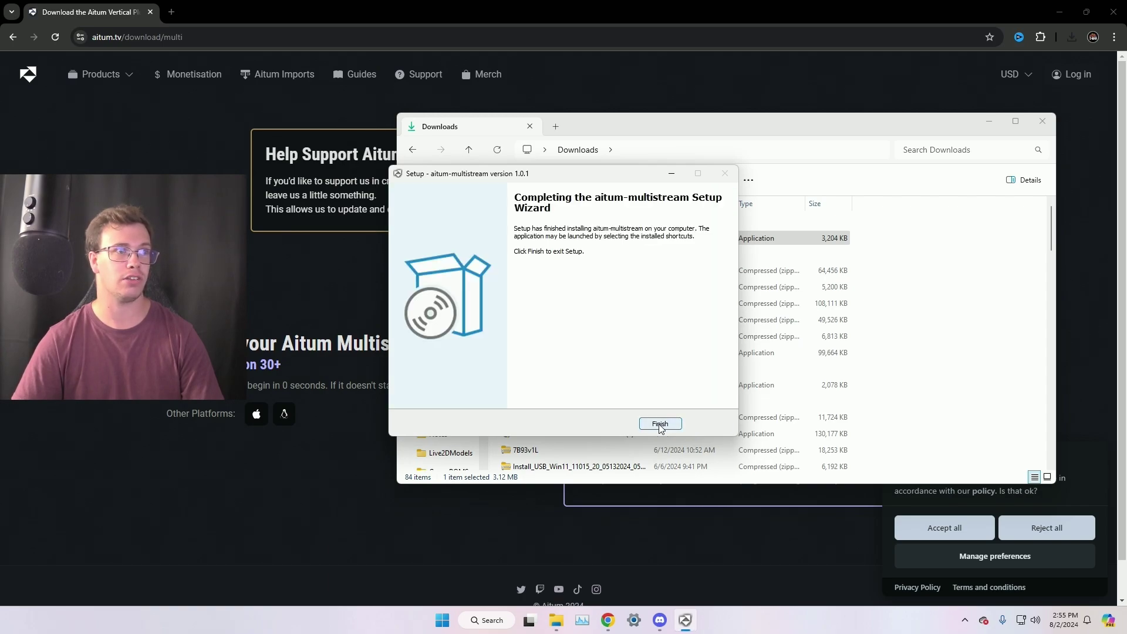
pyautogui.click(660, 424)
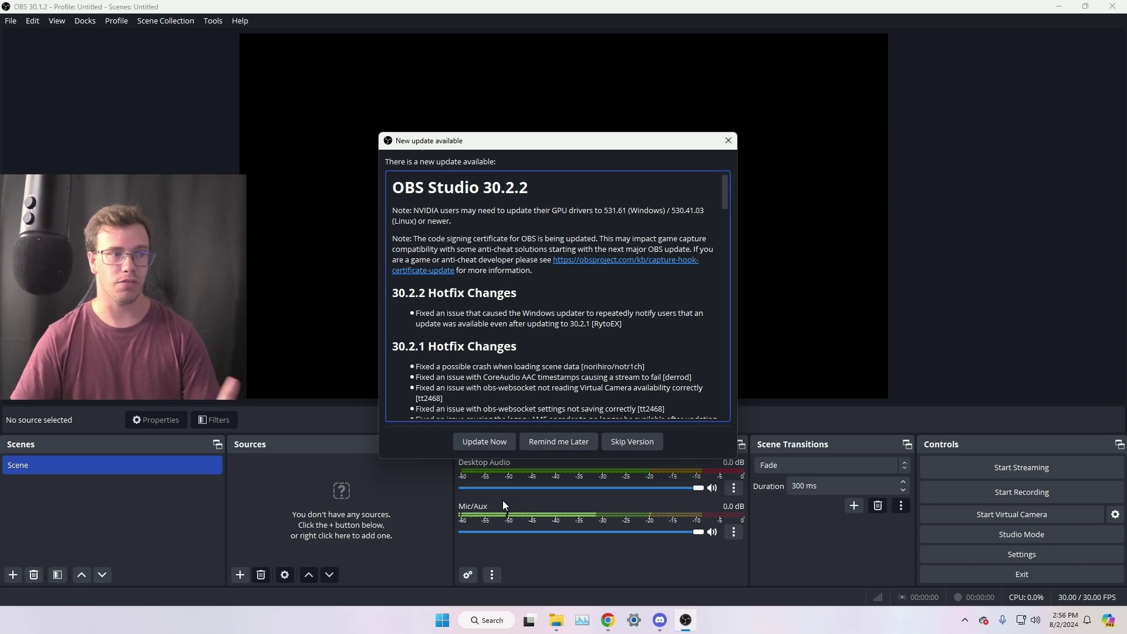
# Skip the OBS update version and dock the Aitum Multistream panel beside the preview.
pyautogui.click(624, 445)
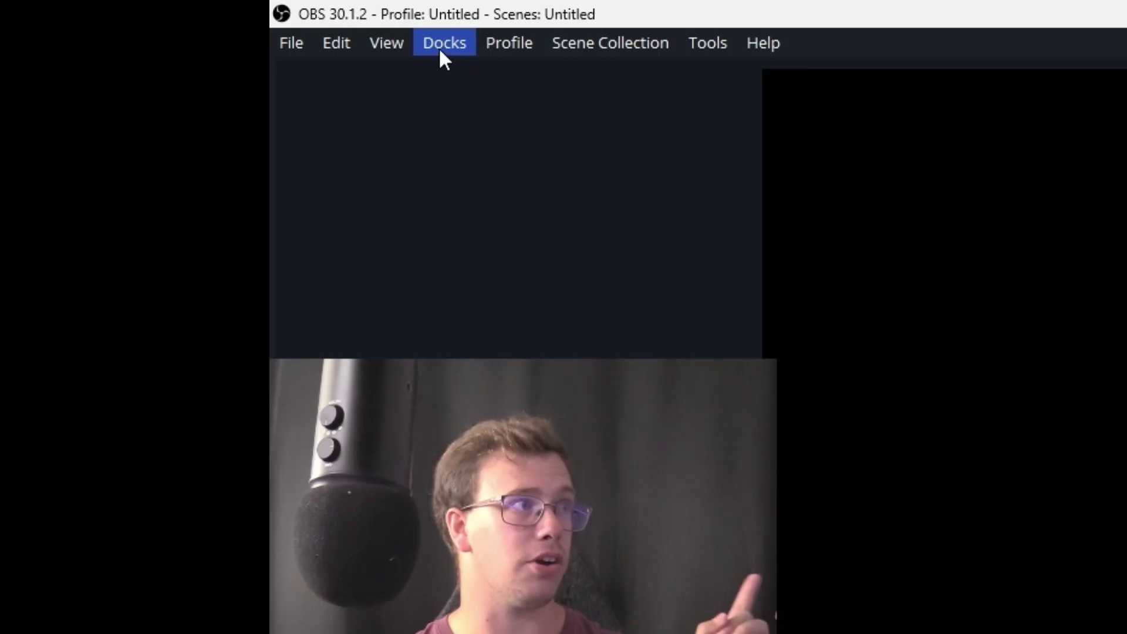
pyautogui.click(83, 20)
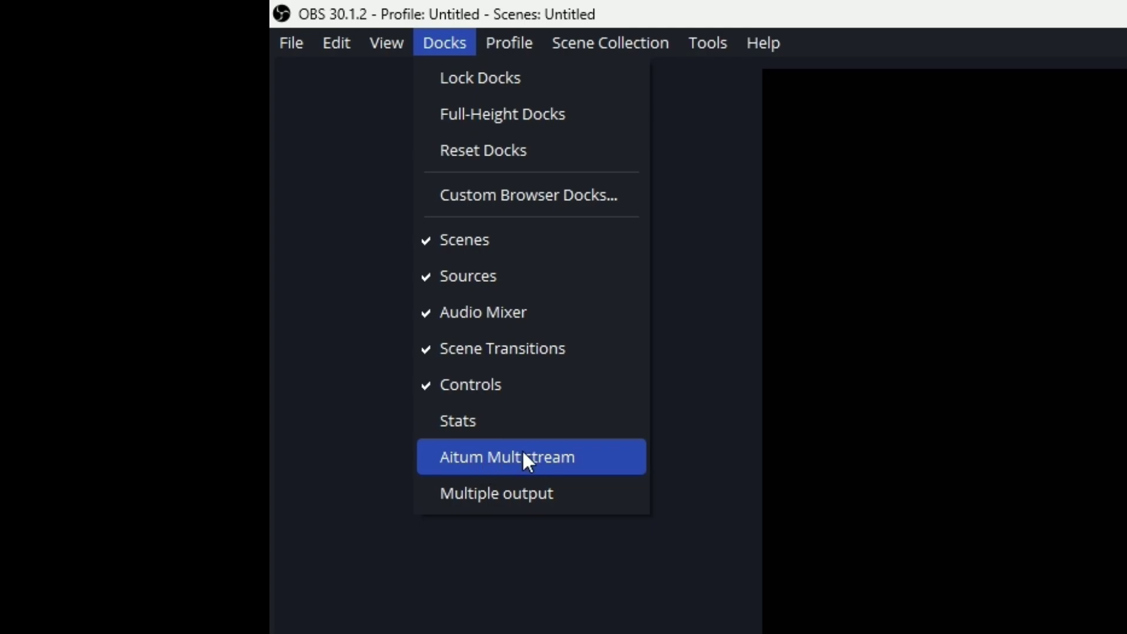
pyautogui.click(522, 457)
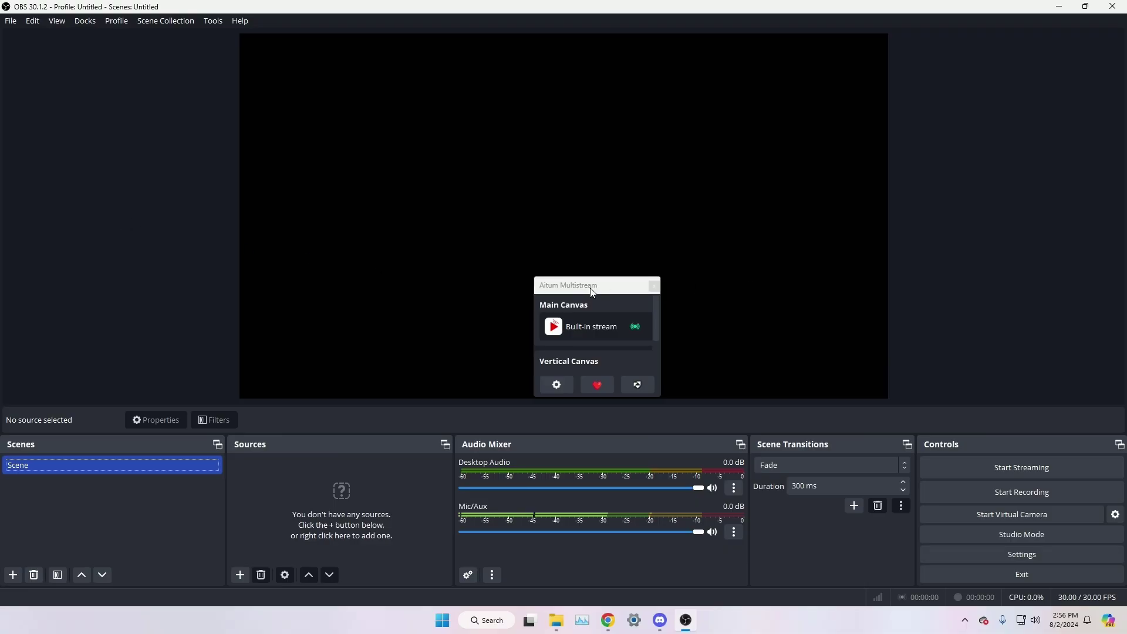
pyautogui.moveTo(593, 292); pyautogui.dragTo(747, 235)
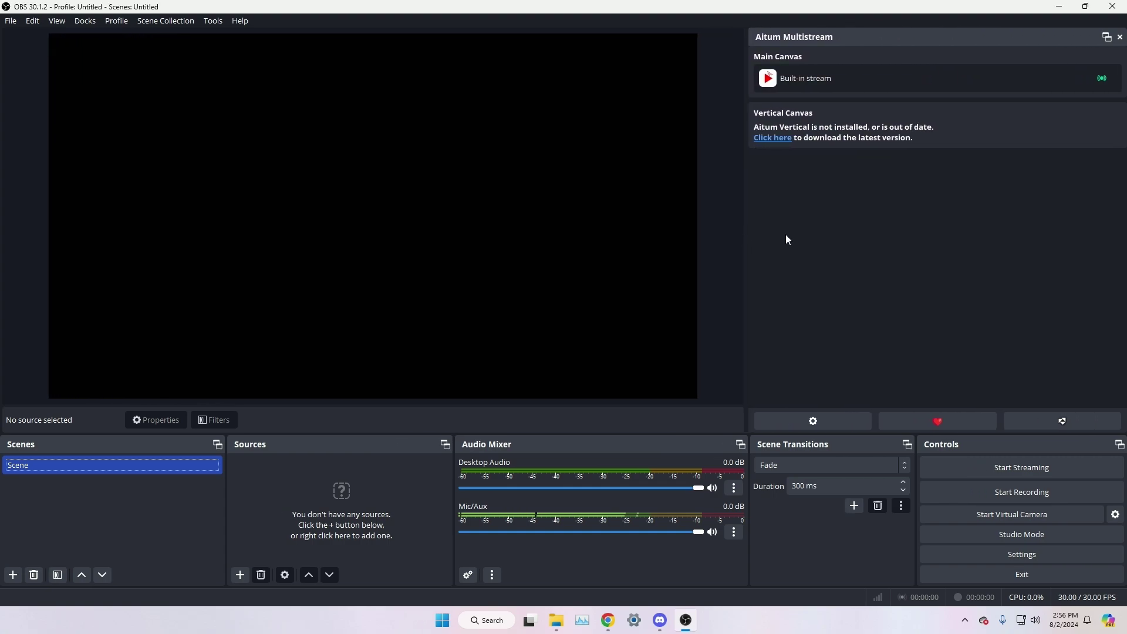
# Turn on Lock Docks in the Docks menu so the panel layout stays fixed.
pyautogui.click(87, 23)
pyautogui.click(87, 37)
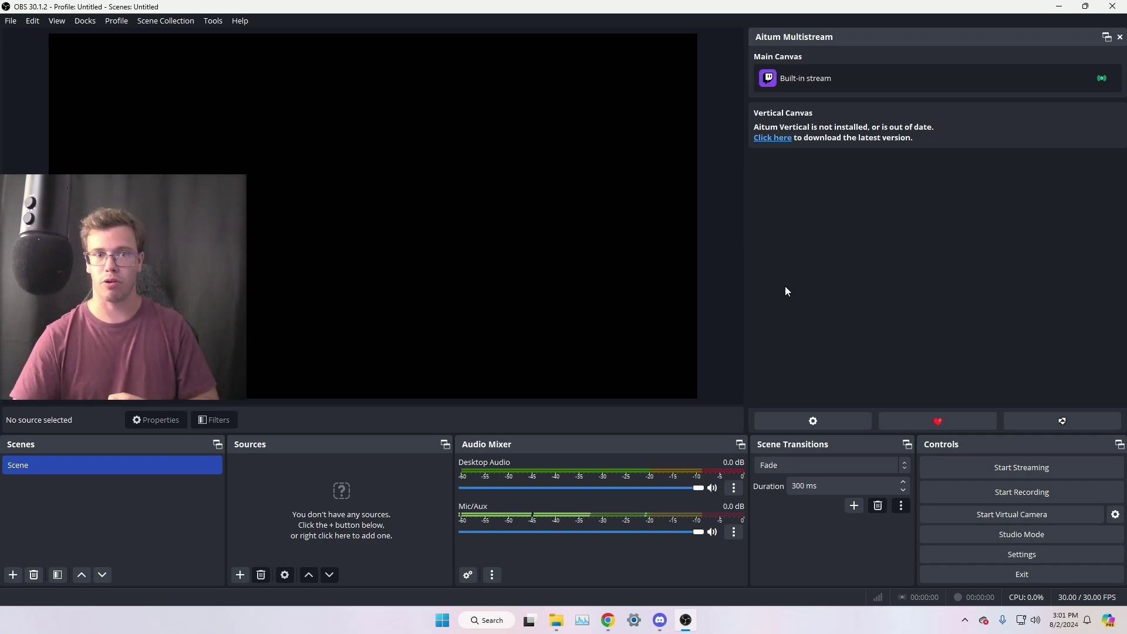
pyautogui.click(953, 555)
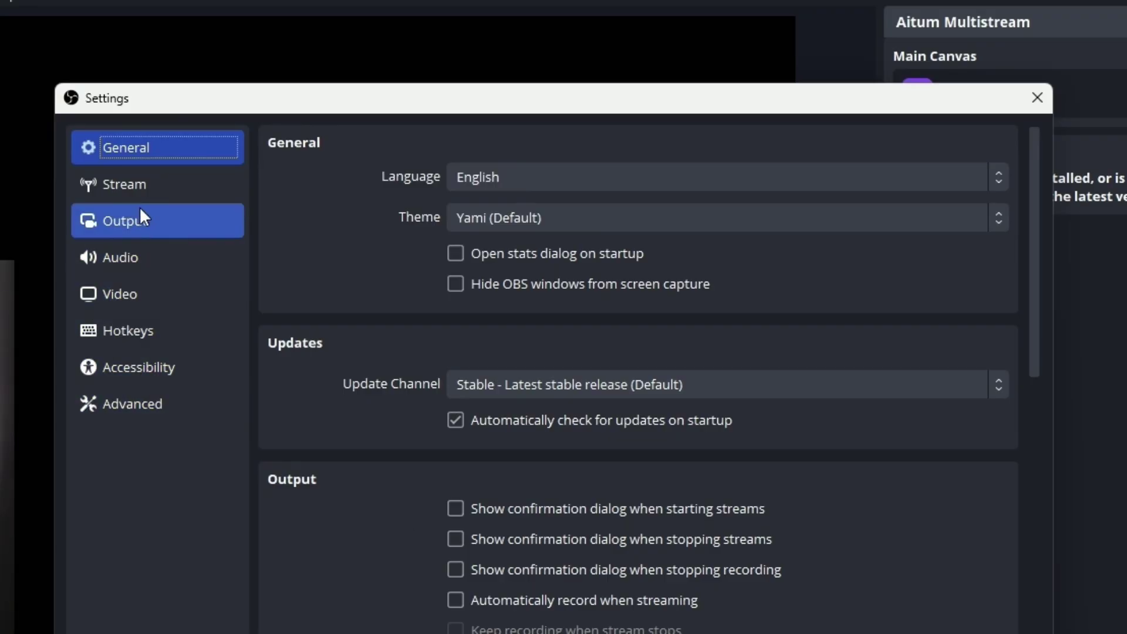
# On the Stream settings page, keep Twitch as the service and switch to Use Stream Key.
pyautogui.click(144, 193)
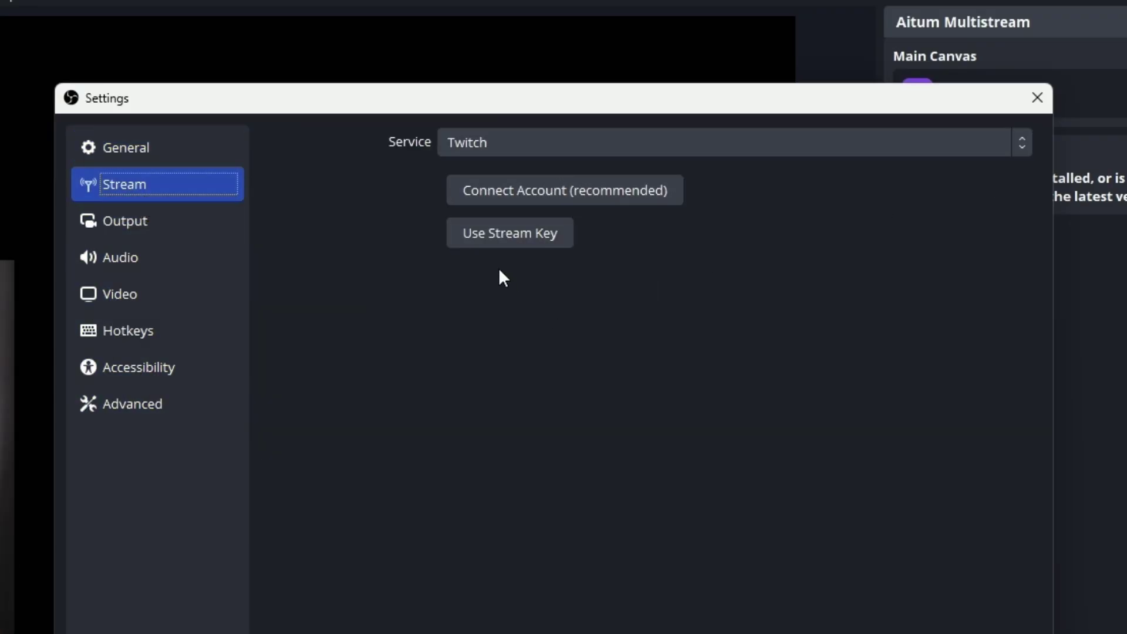
pyautogui.click(505, 245)
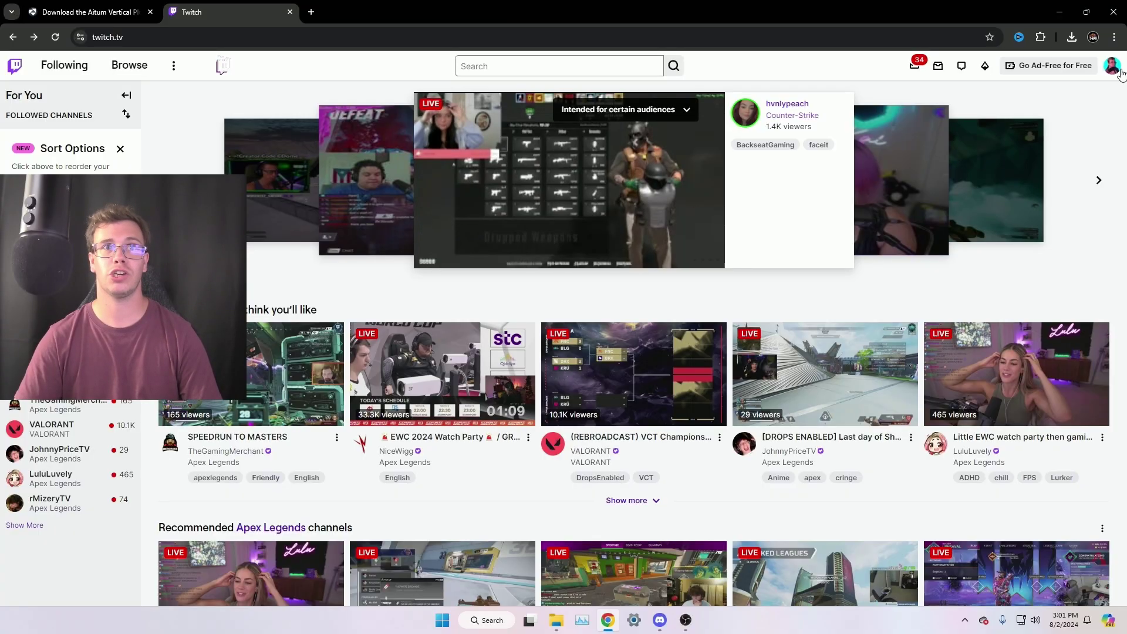
pyautogui.click(1099, 63)
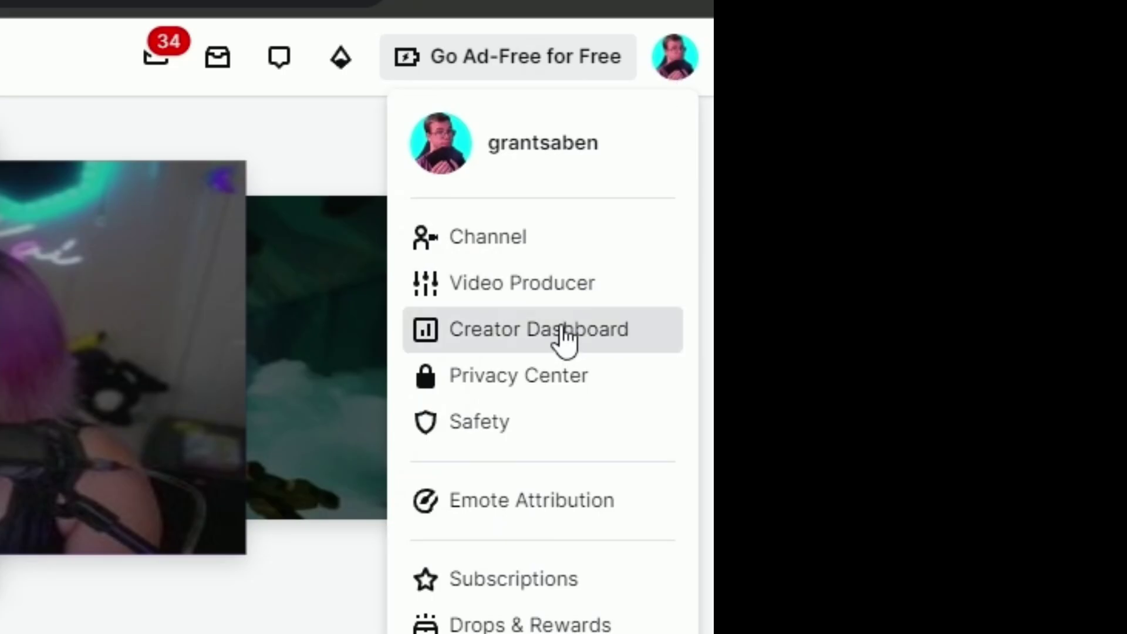
# Copy the Primary Stream key from Twitch Creator Dashboard's Settings > Stream page into OBS.
pyautogui.click(561, 330)
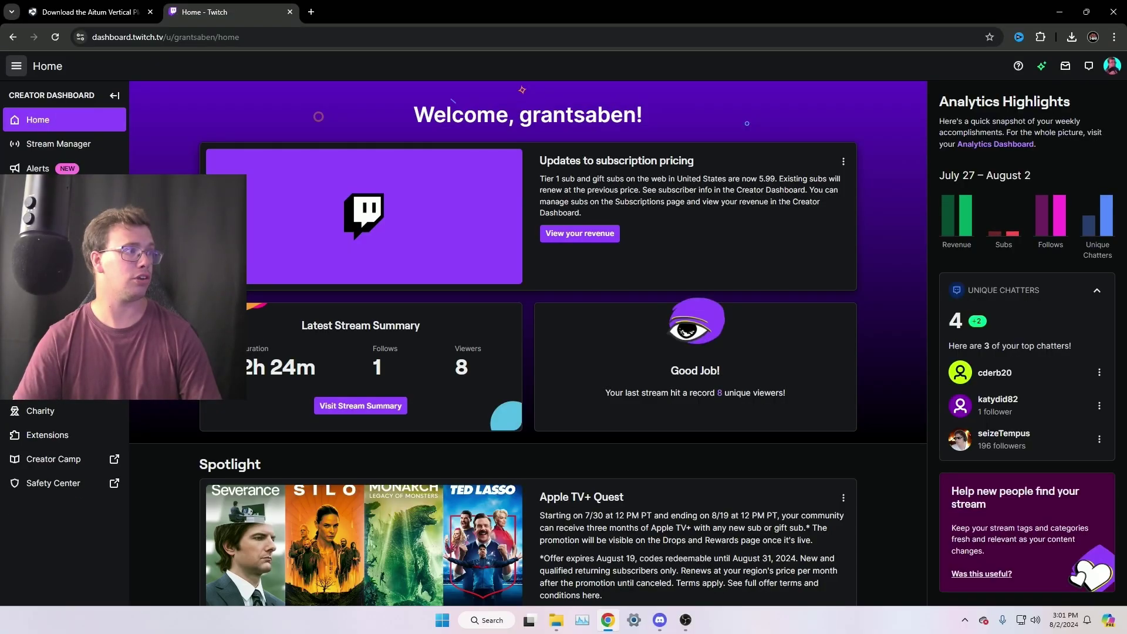
pyautogui.click(77, 291)
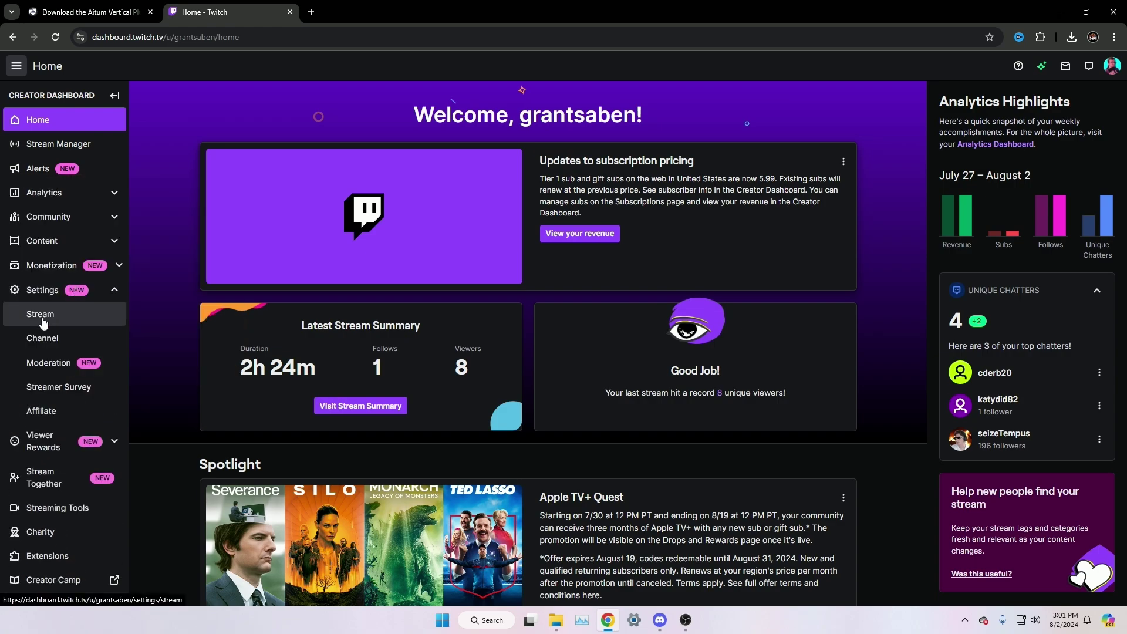
pyautogui.click(41, 317)
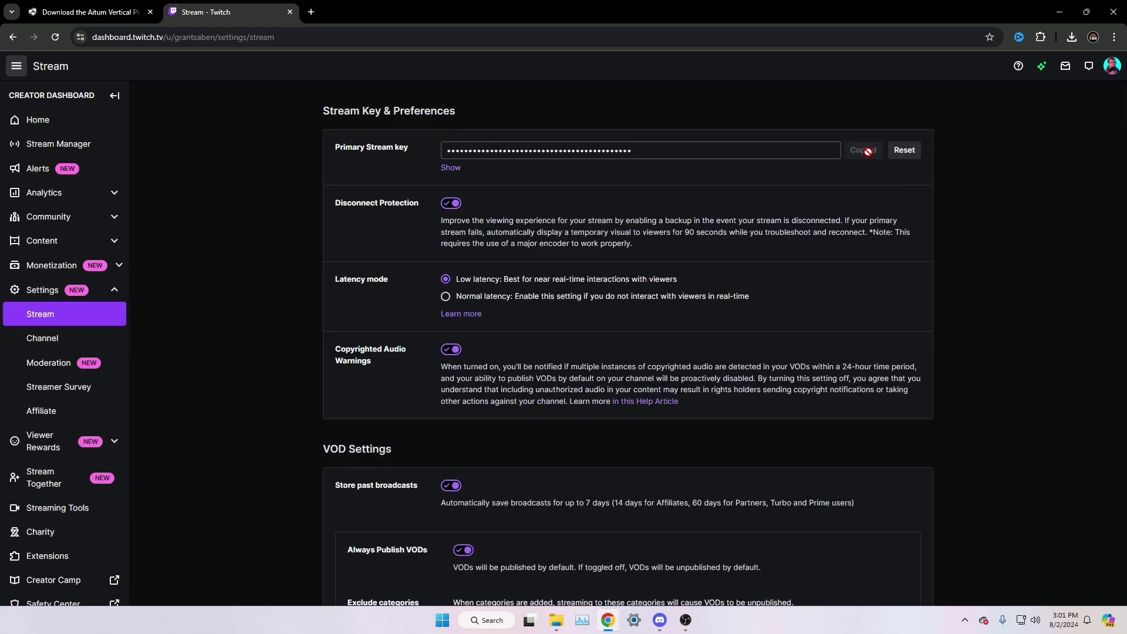
pyautogui.click(685, 620)
pyautogui.click(566, 157)
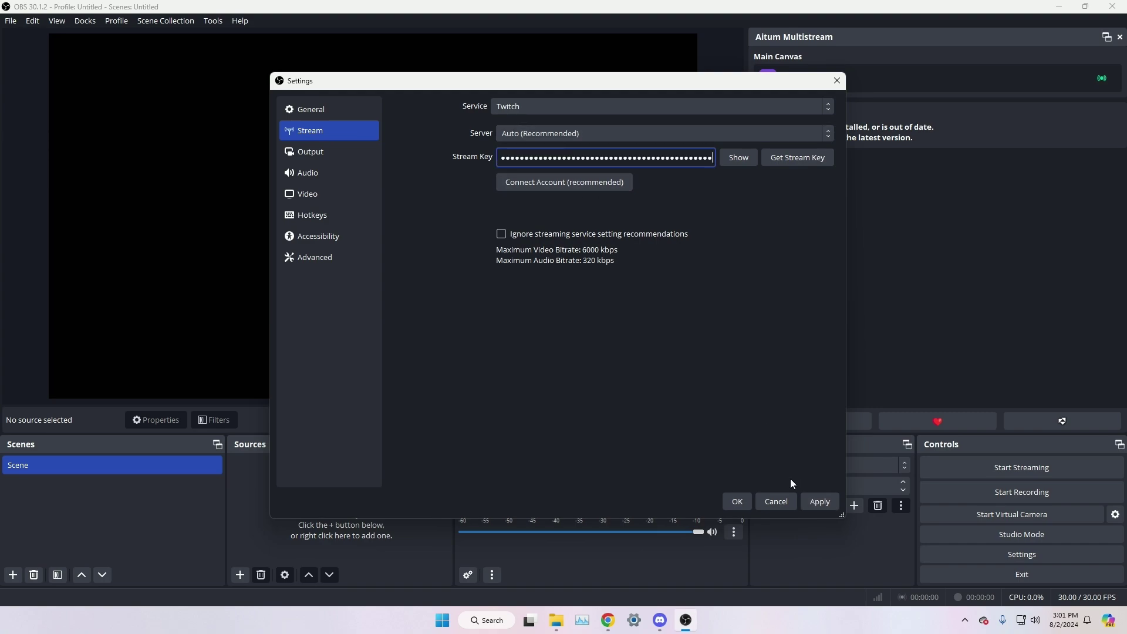
# Save the Twitch stream key and open Aitum Multistream Settings from the dock's gear button.
pyautogui.click(732, 501)
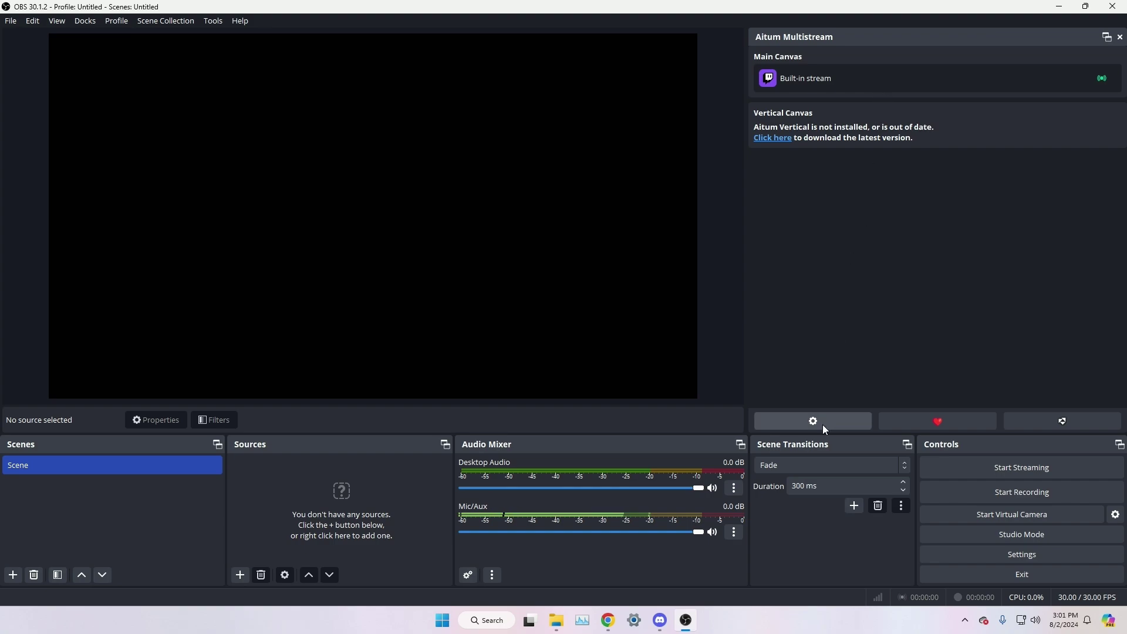
pyautogui.click(822, 426)
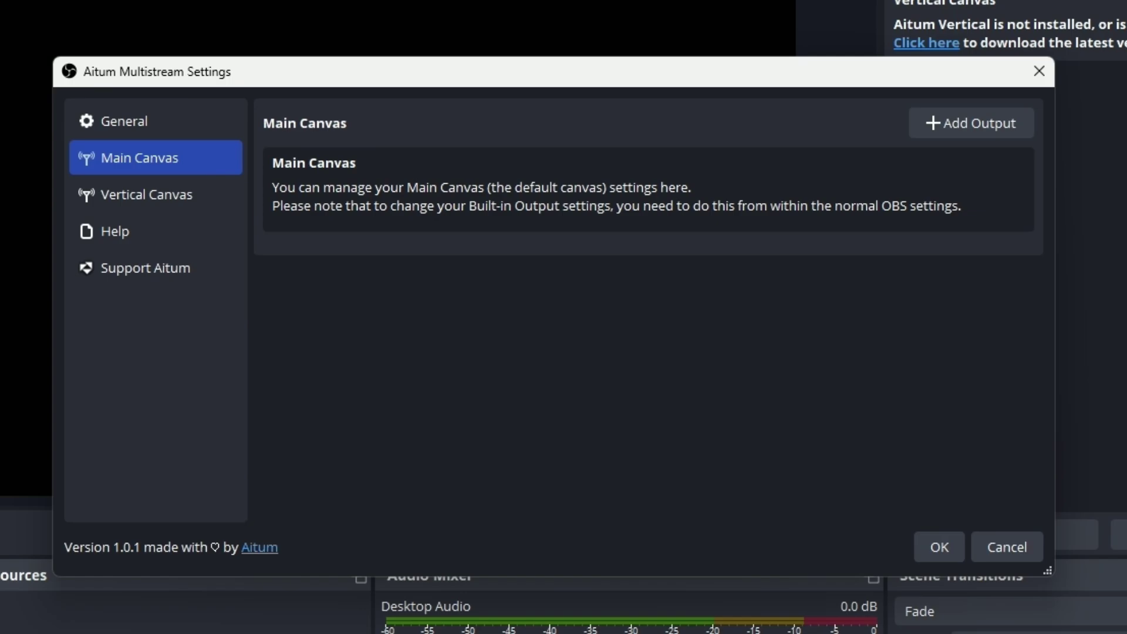
# Create a YouTube output using the stream key copied from YouTube Studio's Go live page.
pyautogui.click(949, 132)
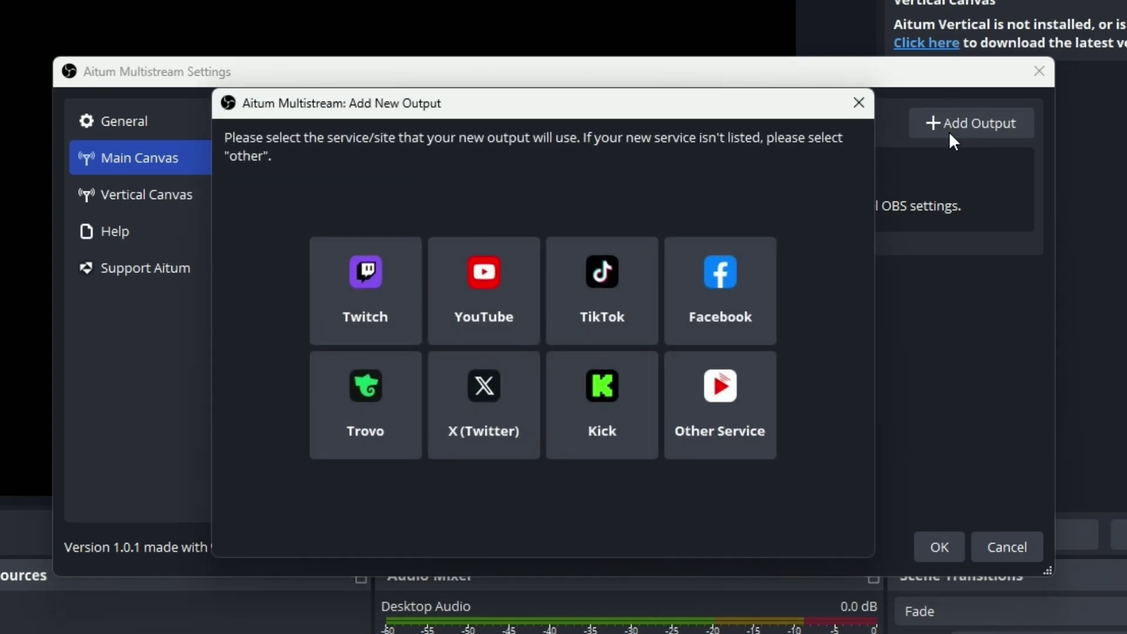
pyautogui.click(512, 284)
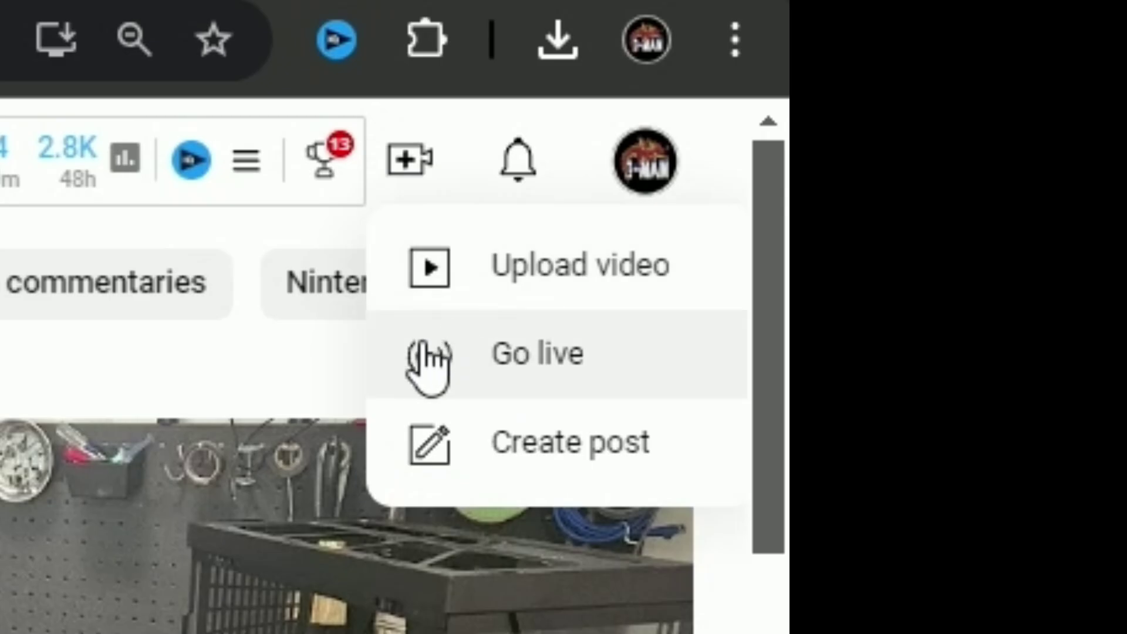
pyautogui.click(487, 367)
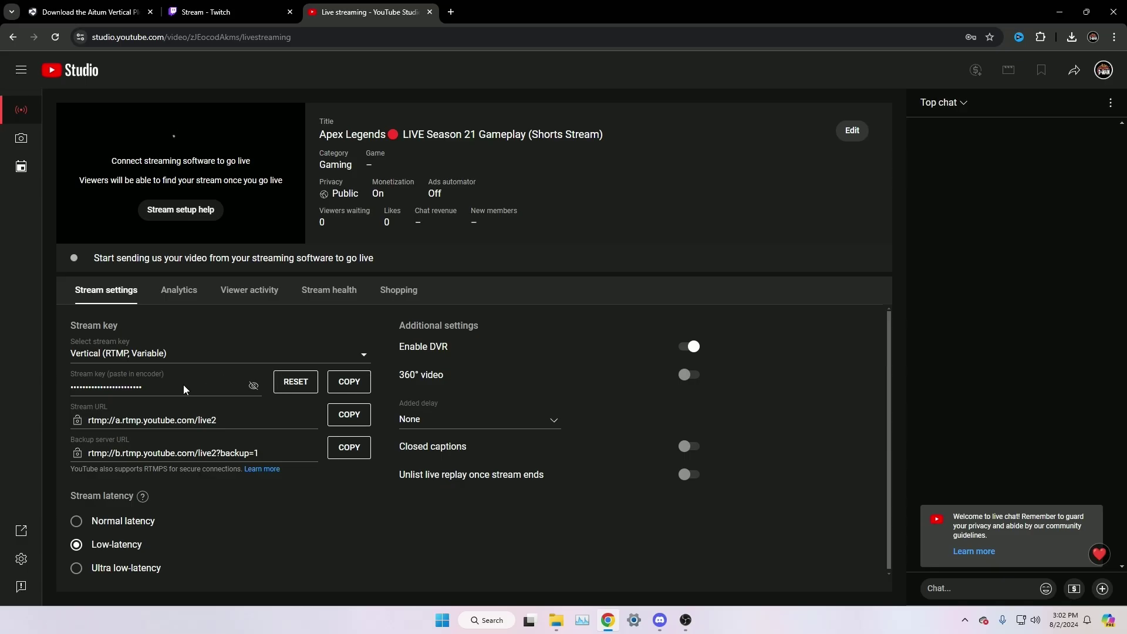
pyautogui.click(349, 383)
pyautogui.click(685, 620)
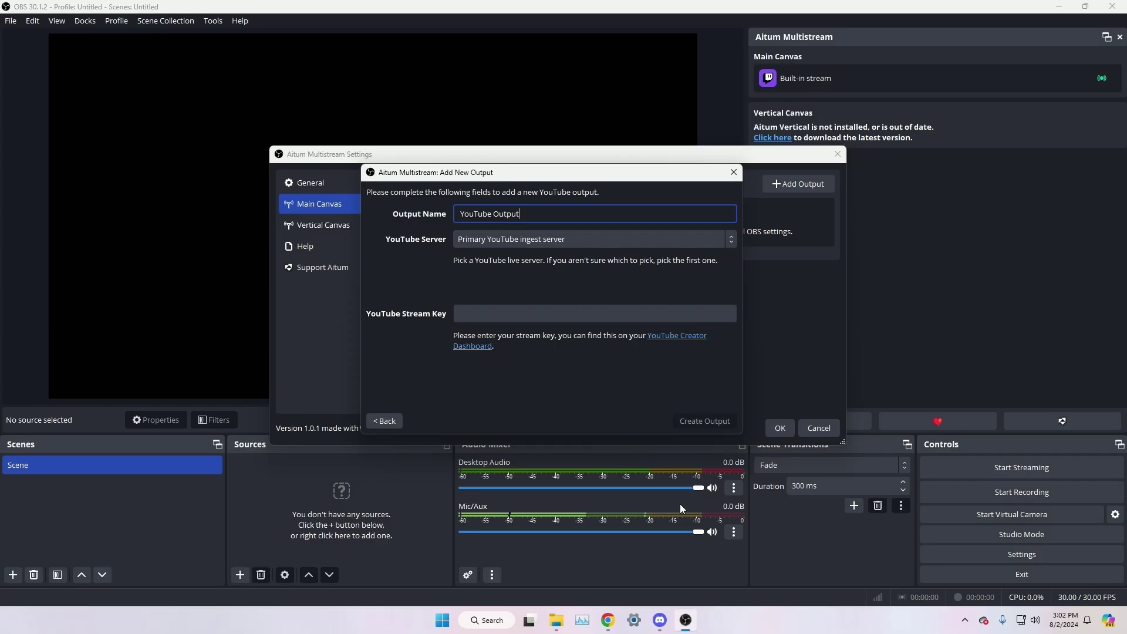
pyautogui.click(556, 306)
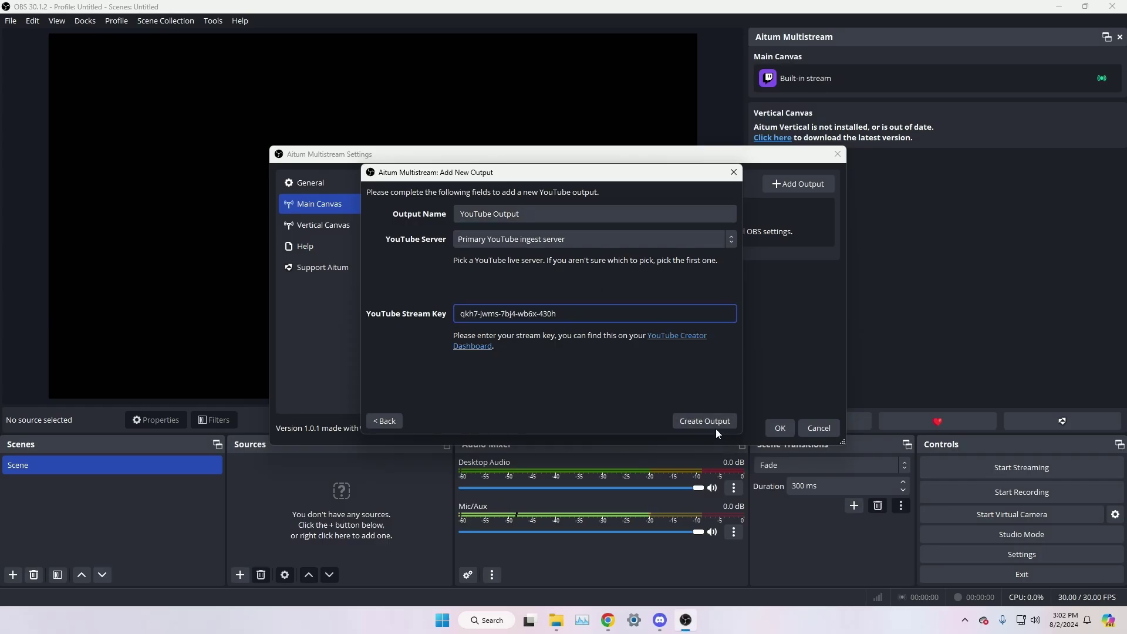
pyautogui.click(697, 423)
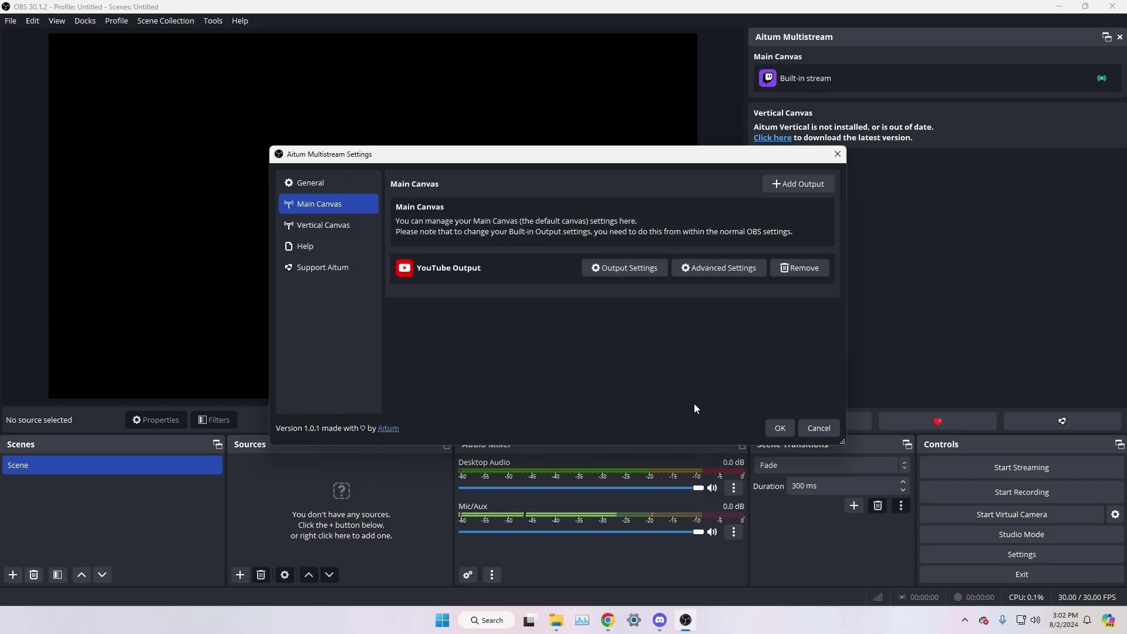
pyautogui.click(778, 433)
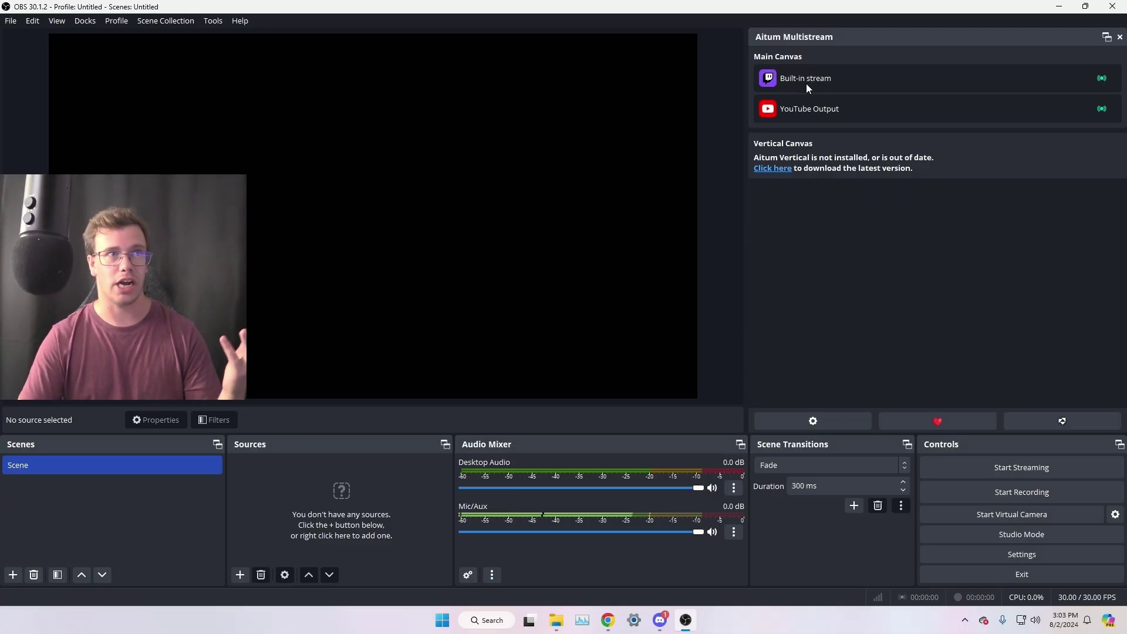
# Reopen Aitum Multistream Settings from the dock's gear button to view the YouTube Output.
pyautogui.click(819, 421)
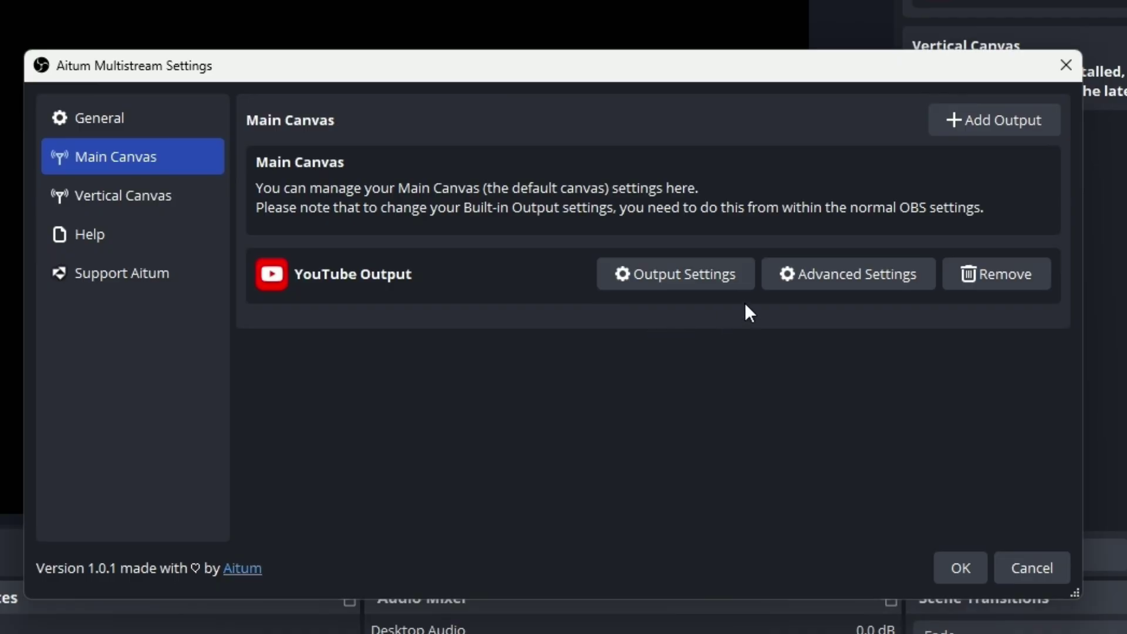
# Set the YouTube Output's video encoder to NVIDIA NVENC HEVC and review its 30 FPS, CBR 2500 Kbps settings.
pyautogui.click(822, 281)
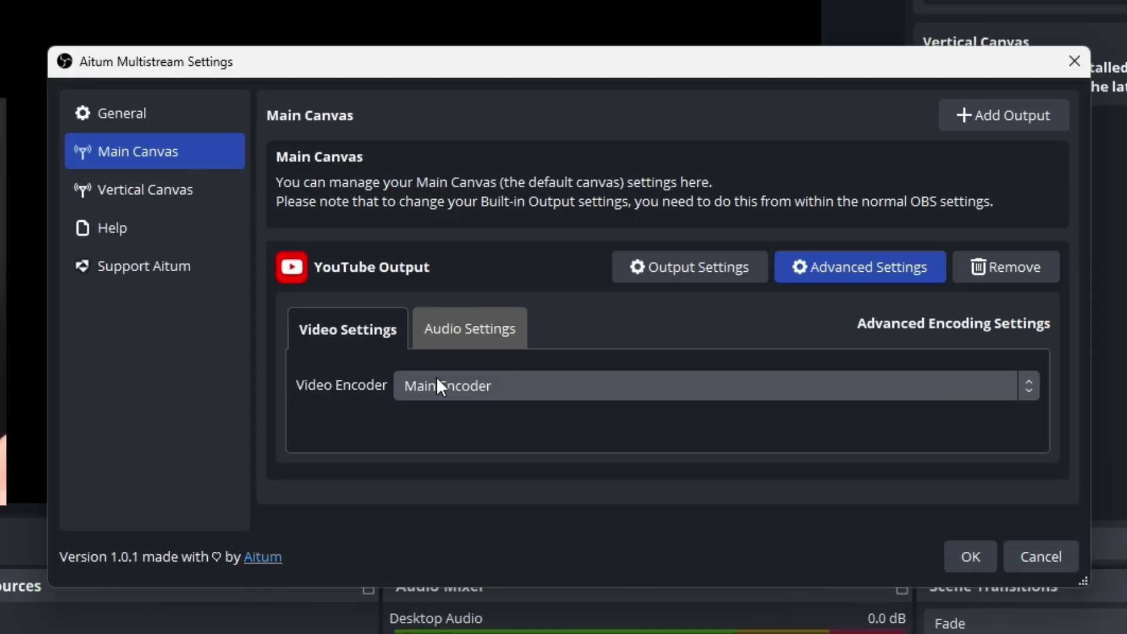
pyautogui.click(437, 381)
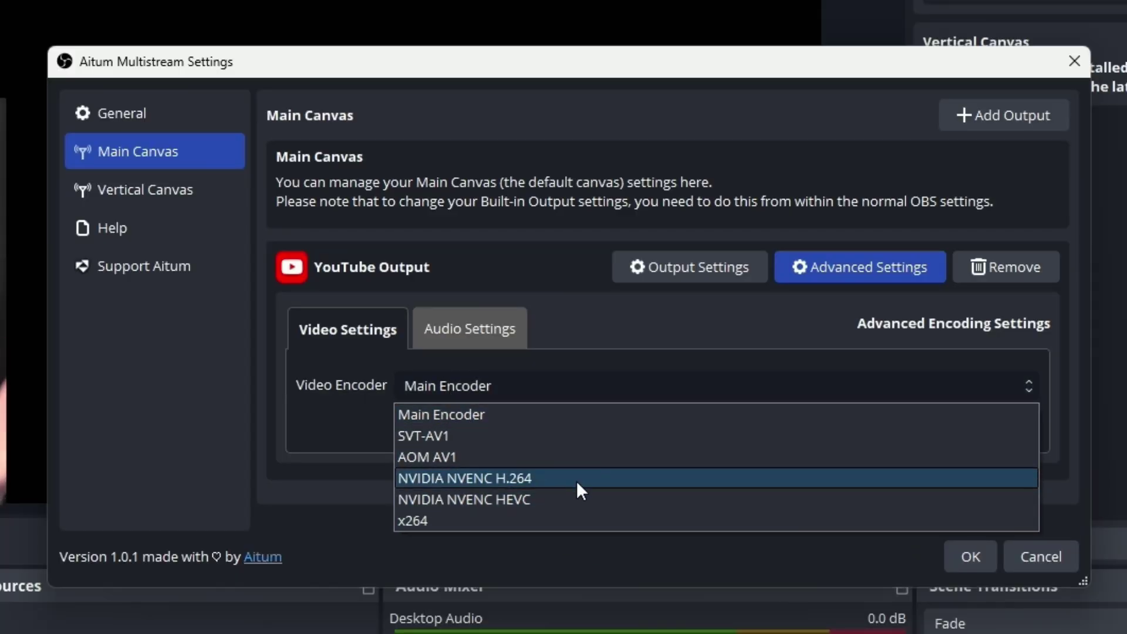
pyautogui.click(456, 499)
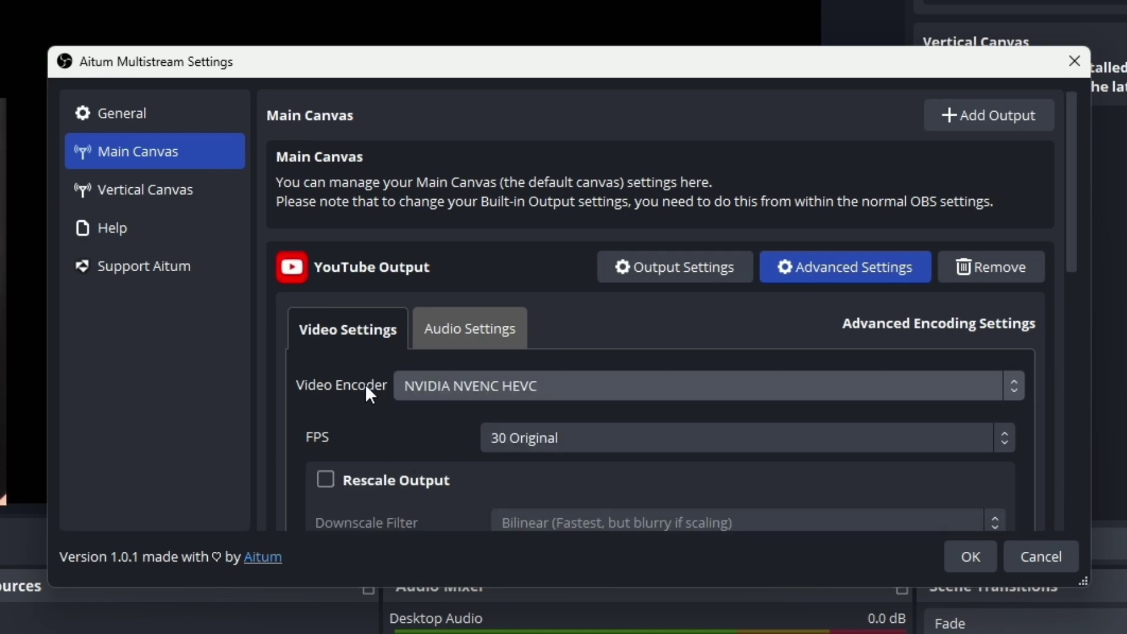
pyautogui.scroll(-1, 365, 384)
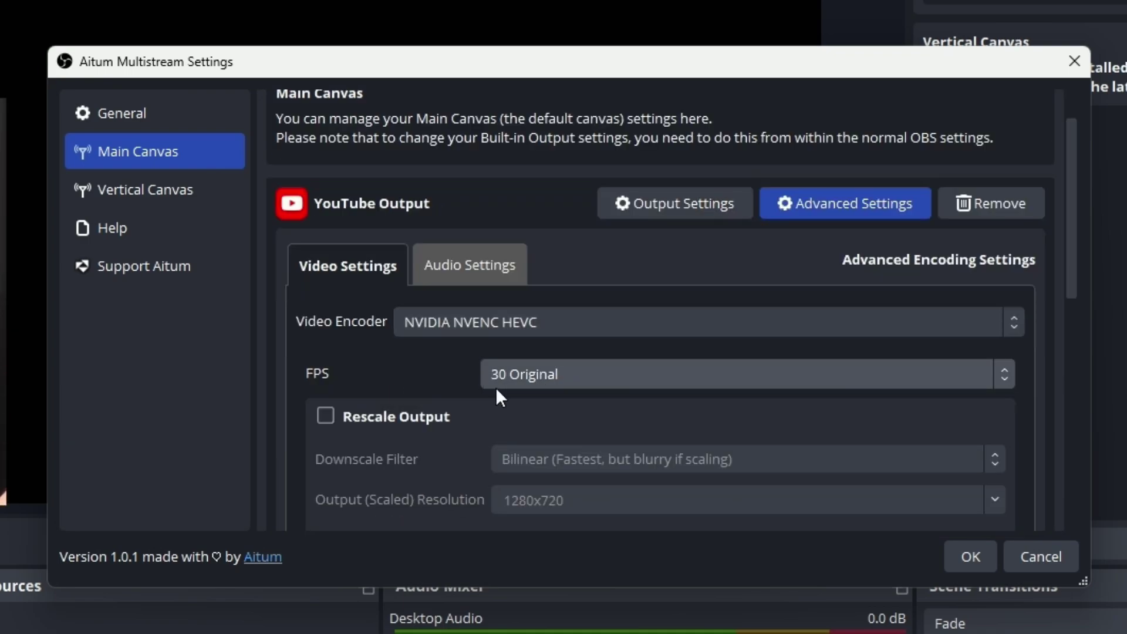
pyautogui.scroll(-3, 495, 386)
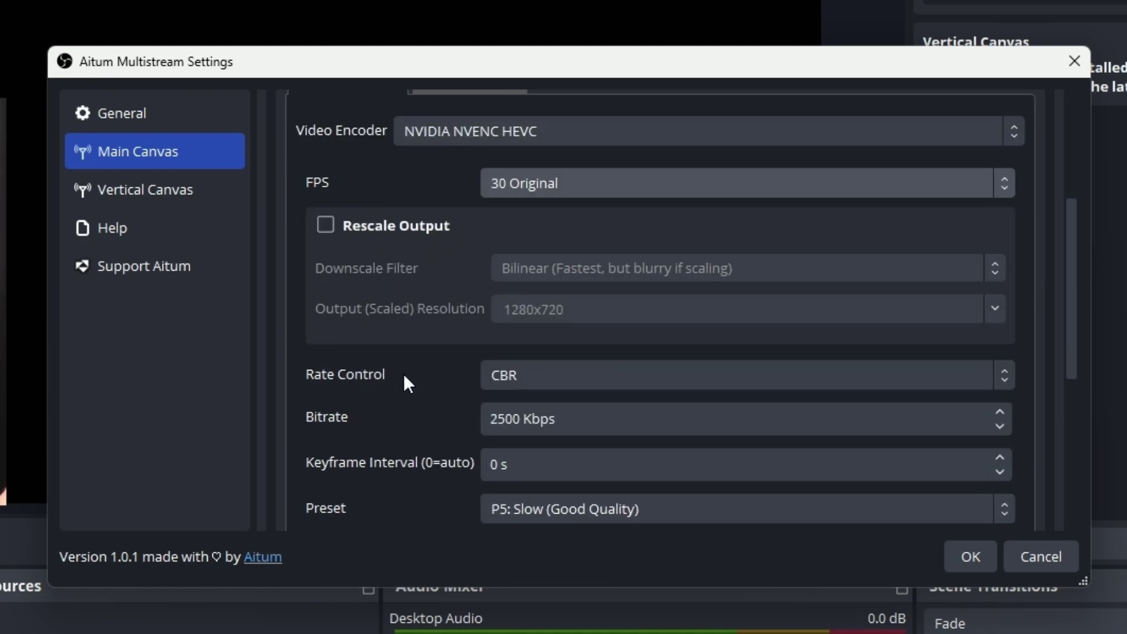
pyautogui.scroll(-1, 402, 385)
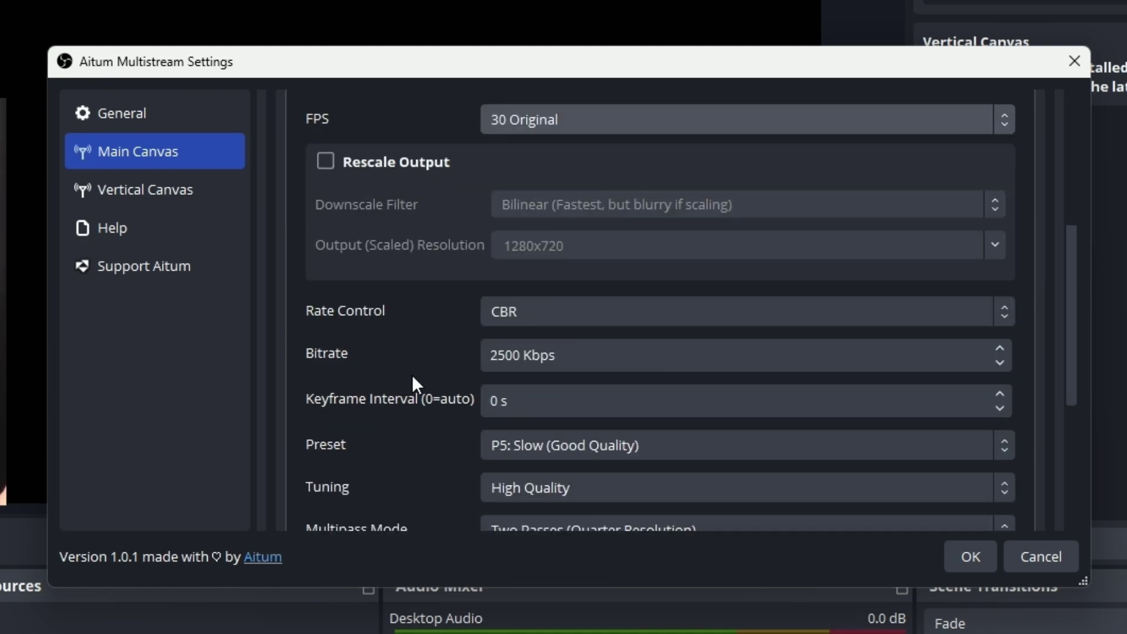
pyautogui.scroll(-1, 413, 382)
pyautogui.scroll(-2, 434, 340)
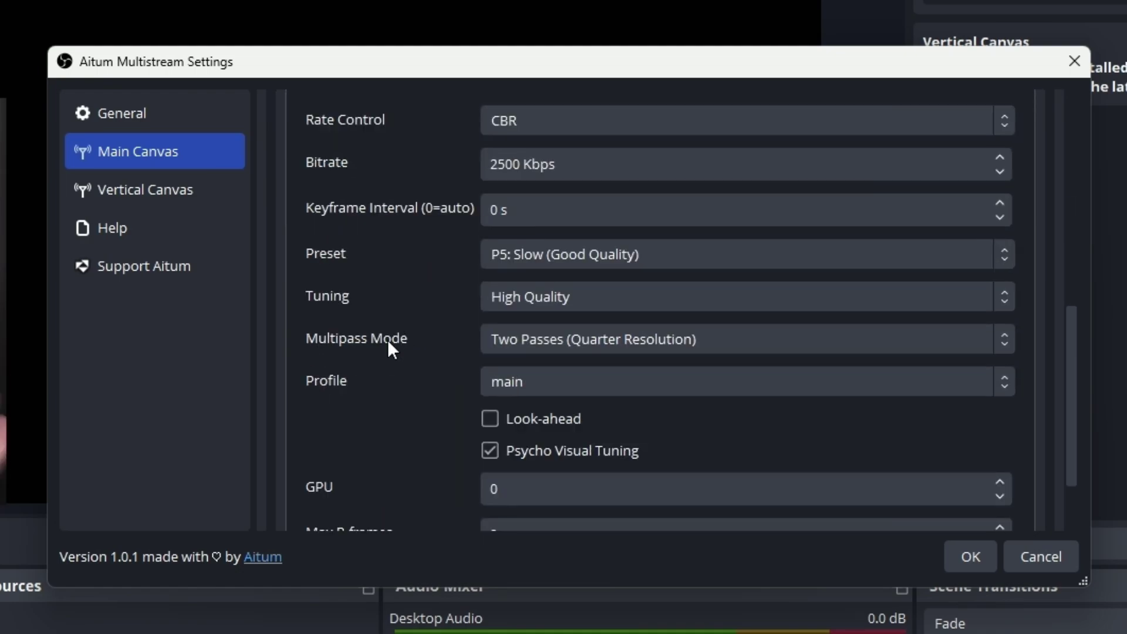
pyautogui.scroll(-1, 384, 346)
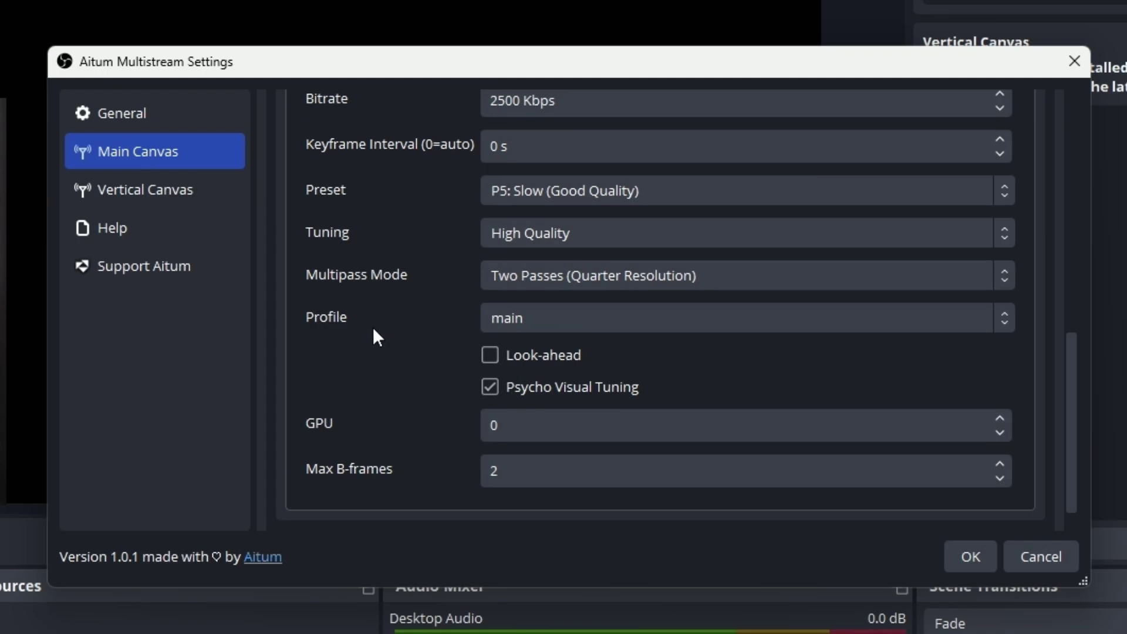
pyautogui.scroll(10, 382, 334)
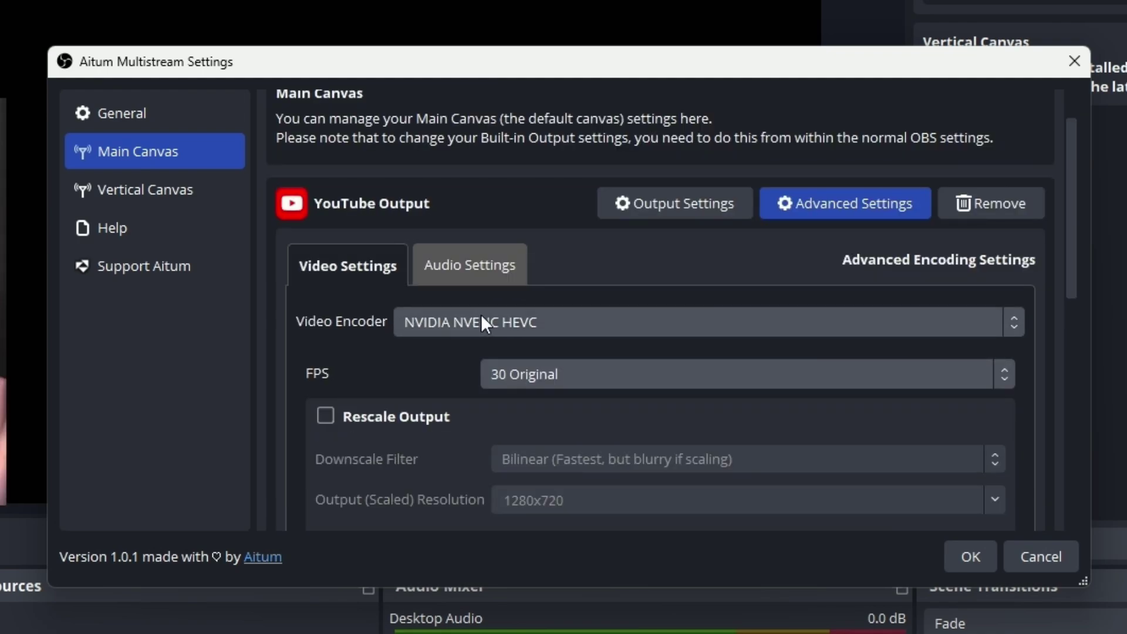
# Give YouTube Output the FFmpeg AAC encoder, audio track 2 and bitrate 320, then confirm with OK.
pyautogui.click(492, 272)
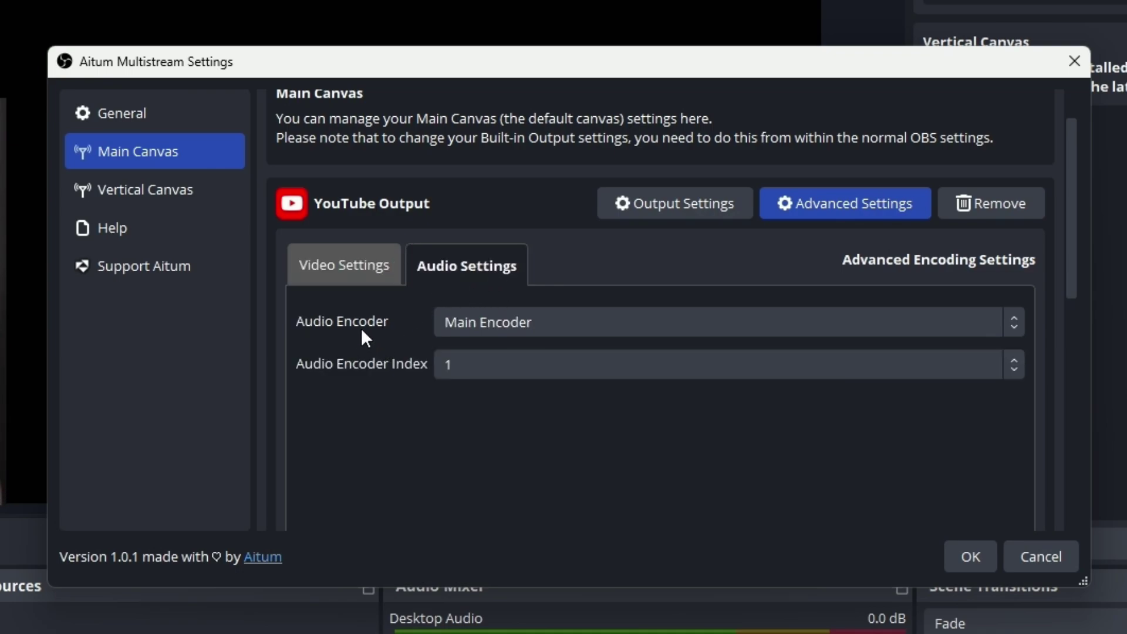
pyautogui.click(503, 323)
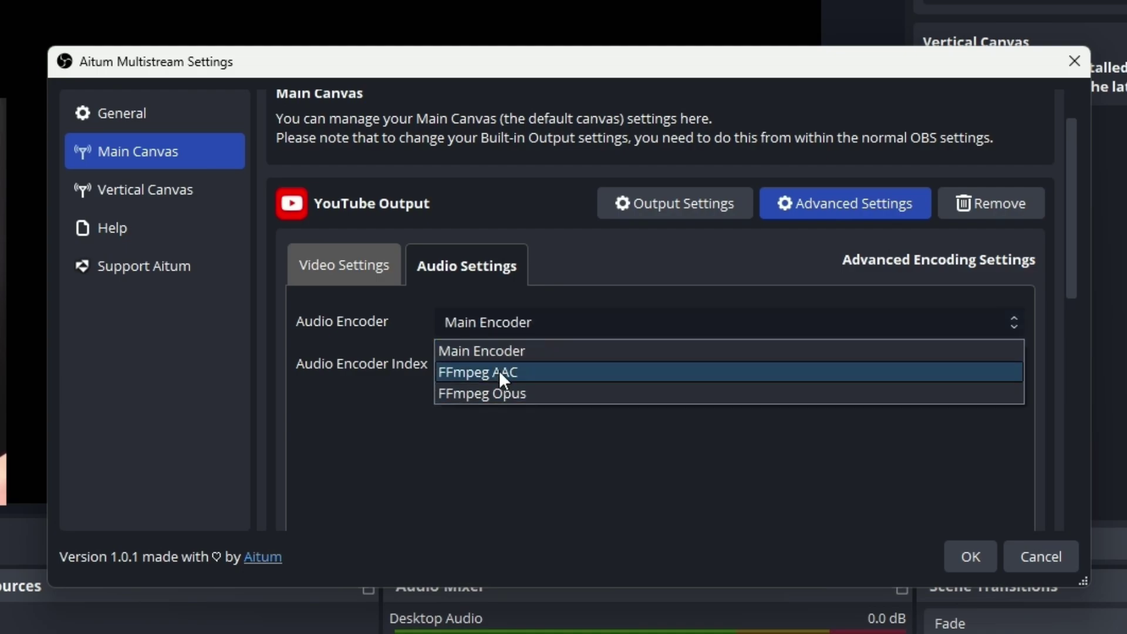
pyautogui.click(499, 371)
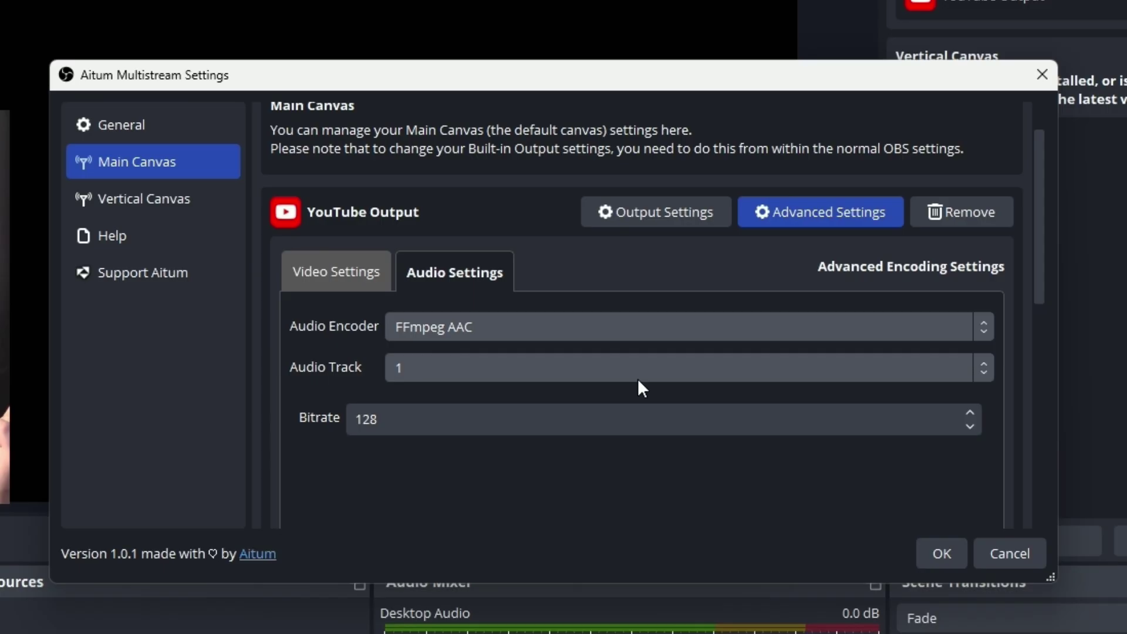
pyautogui.click(639, 380)
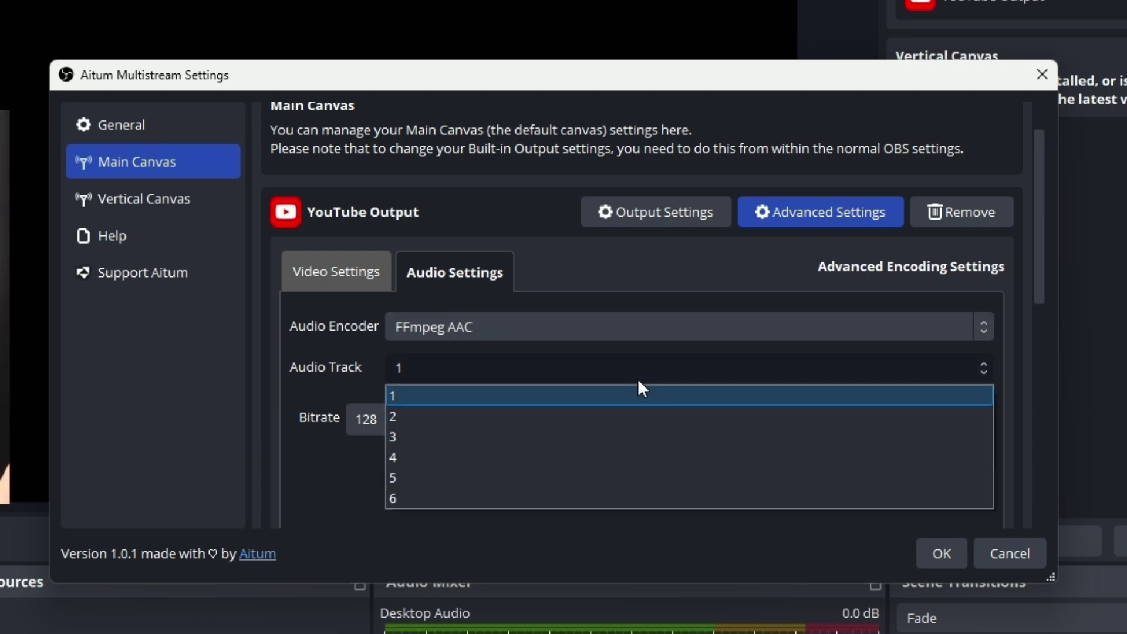
pyautogui.click(626, 415)
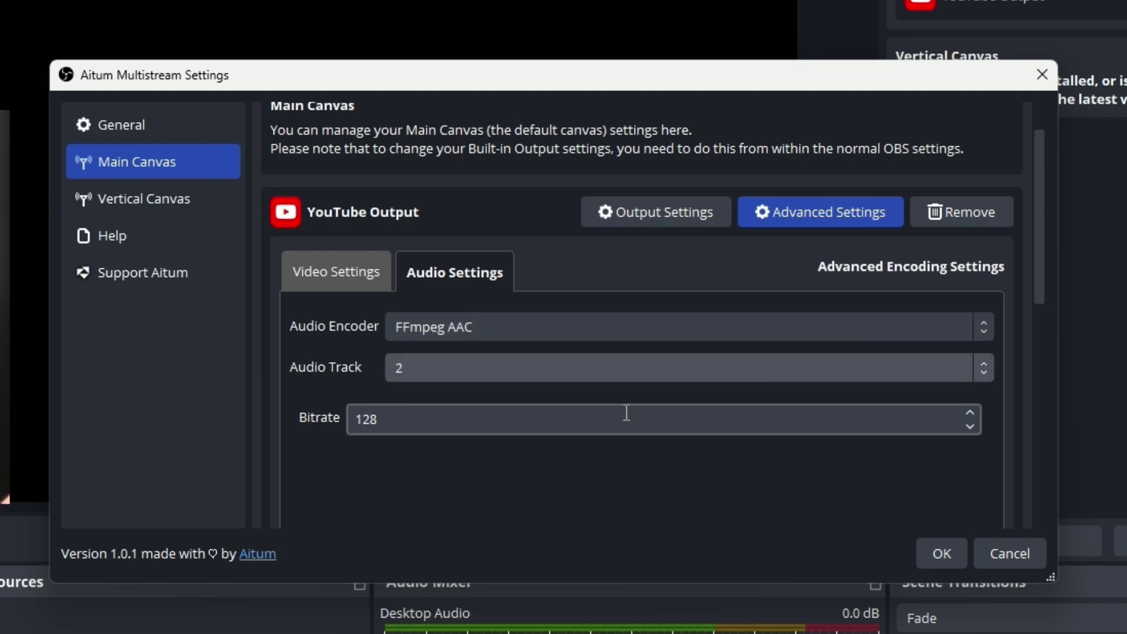
pyautogui.doubleClick(506, 414)
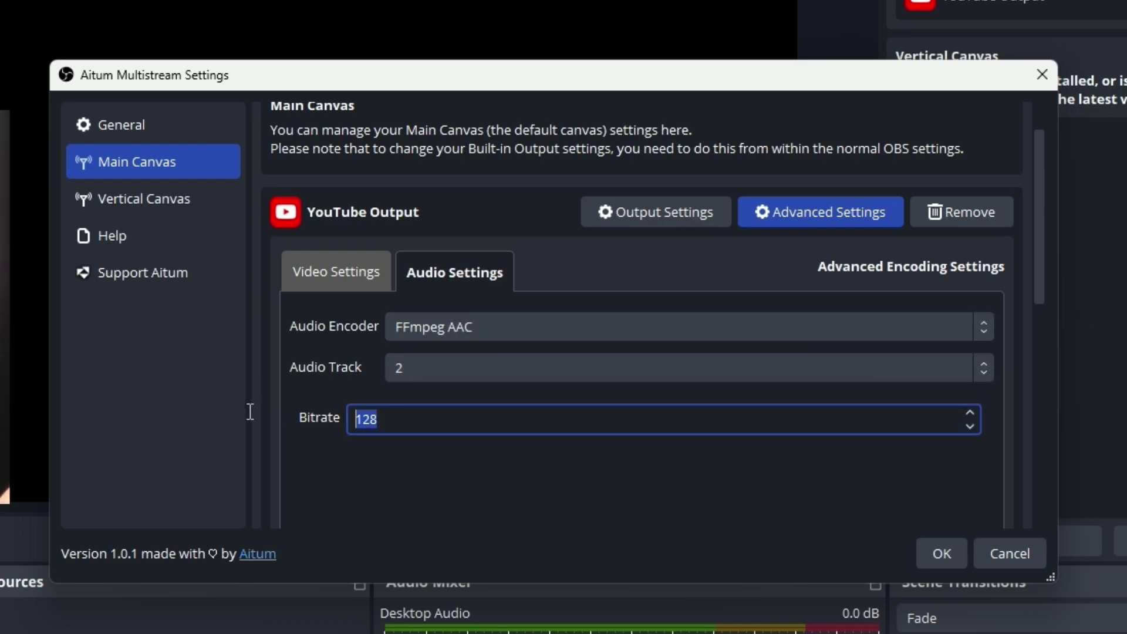
pyautogui.write('320')
pyautogui.click(550, 460)
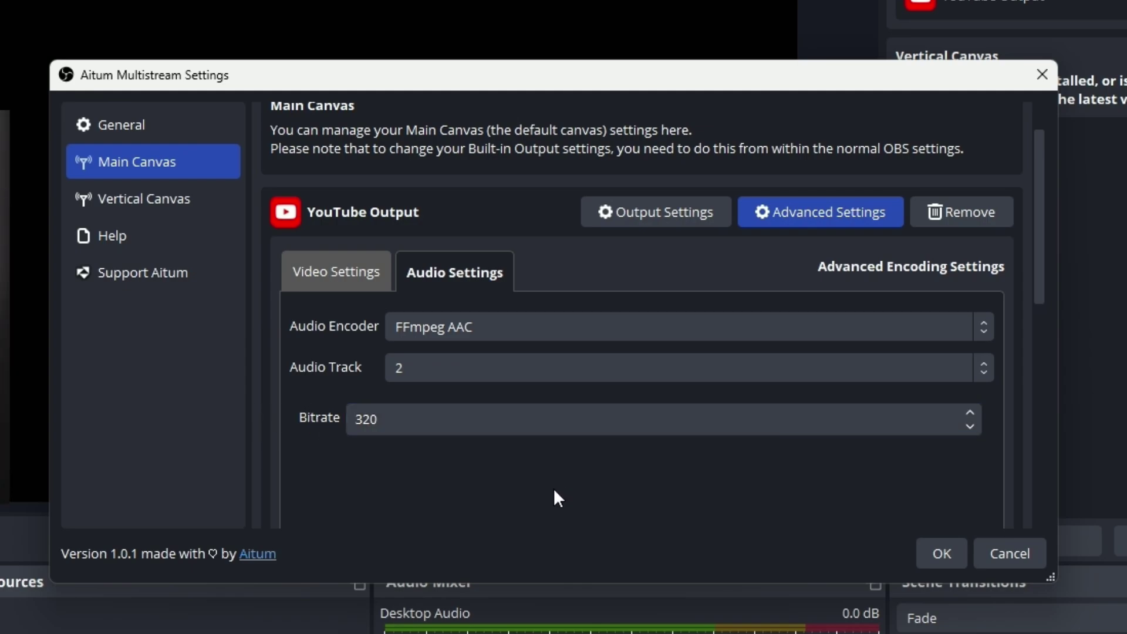
pyautogui.click(942, 554)
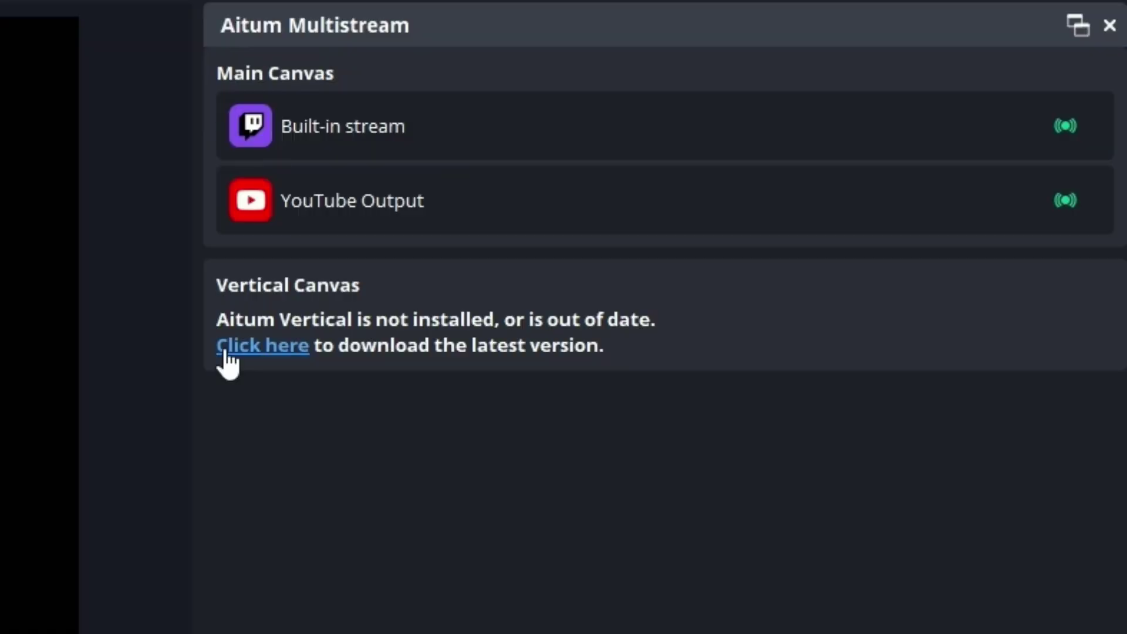
# Download the vertical-canvas Windows installer and install Vertical Canvas 1.4.7 into the obs-studio folder.
pyautogui.click(226, 352)
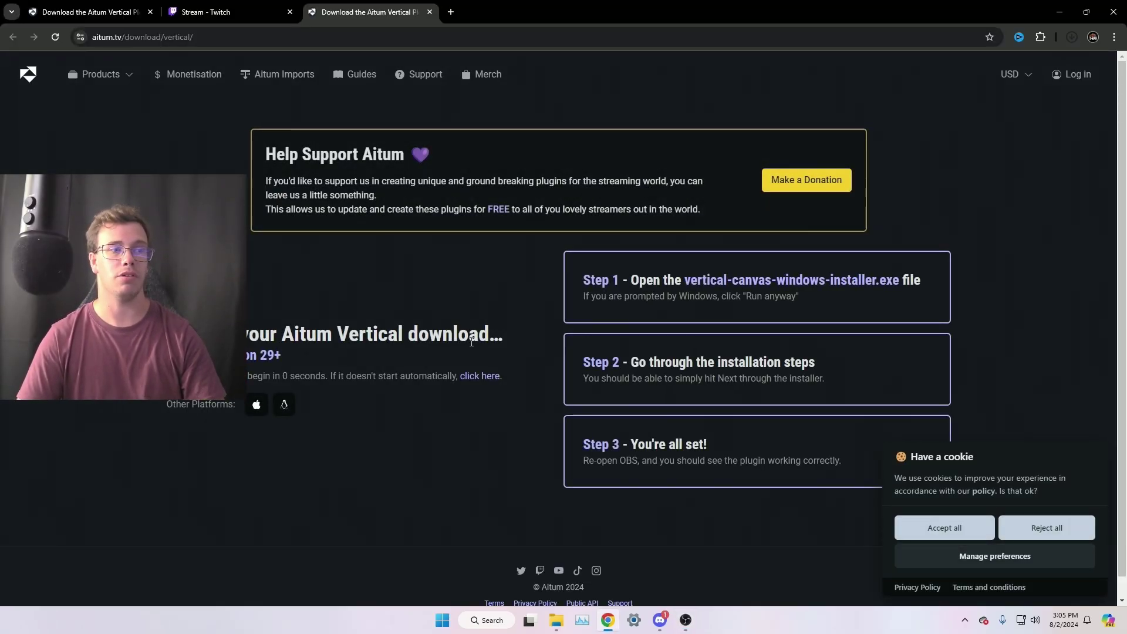
pyautogui.click(556, 620)
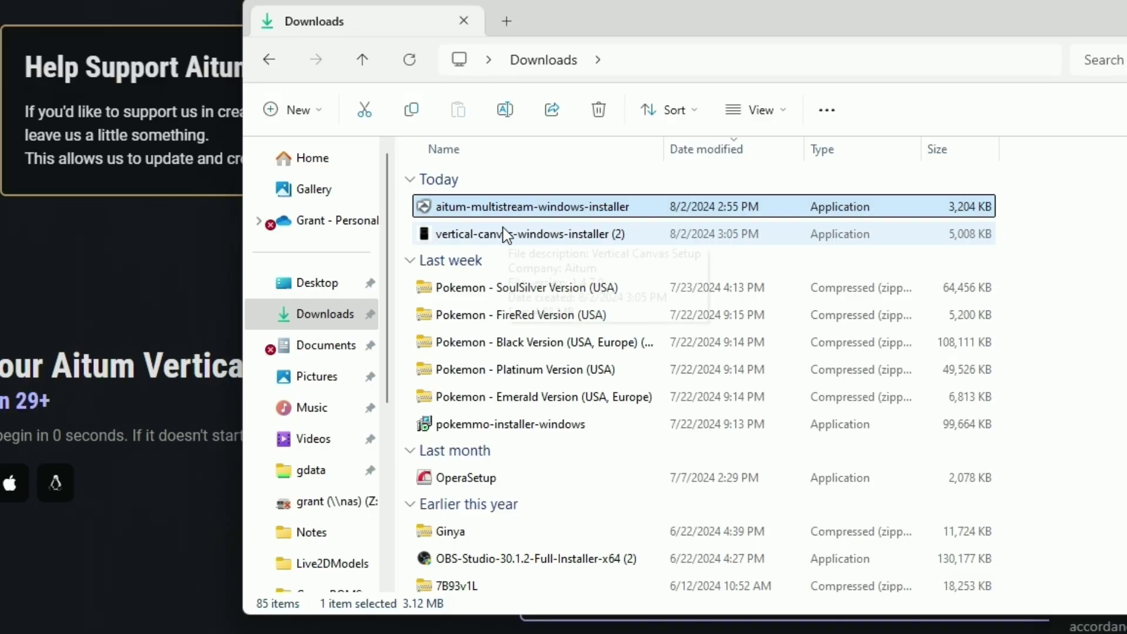
pyautogui.doubleClick(543, 254)
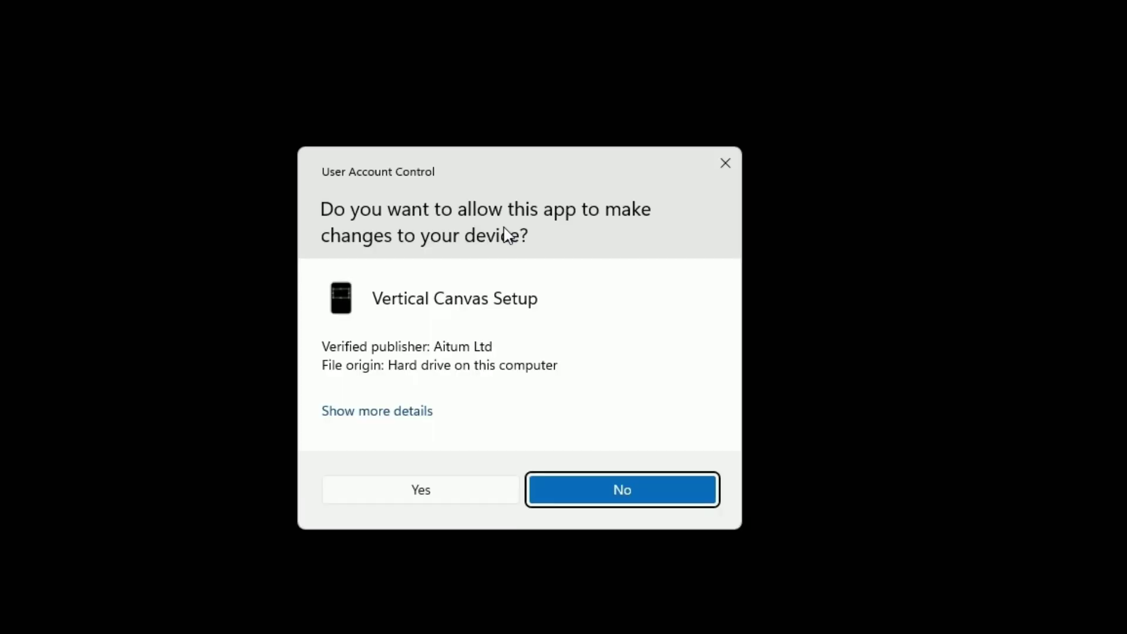
pyautogui.click(421, 489)
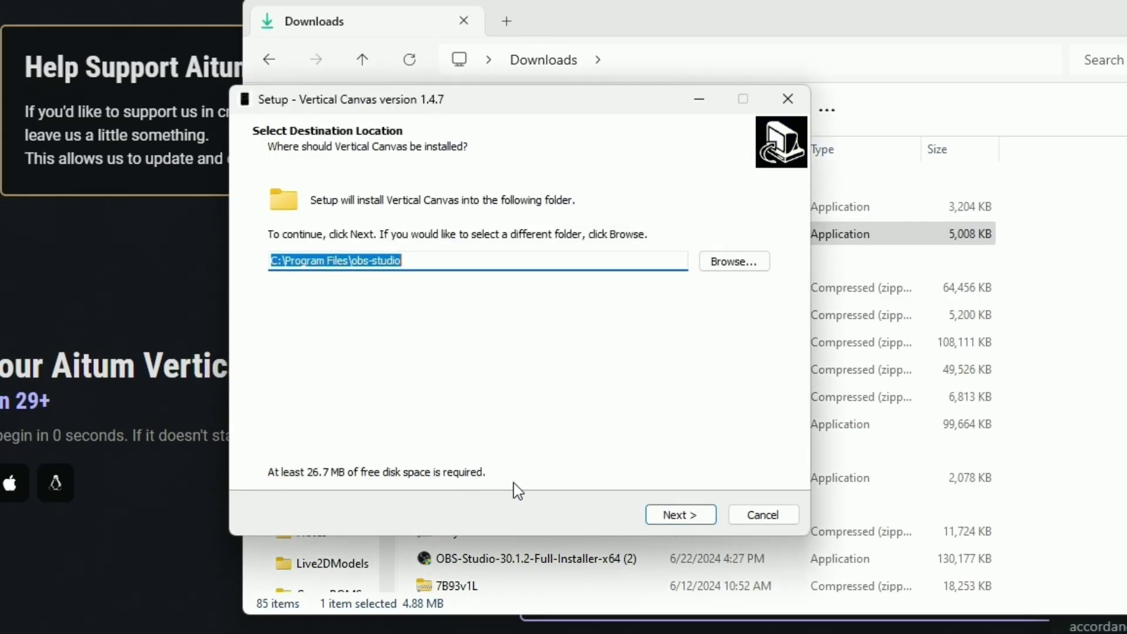
pyautogui.click(697, 514)
pyautogui.click(696, 513)
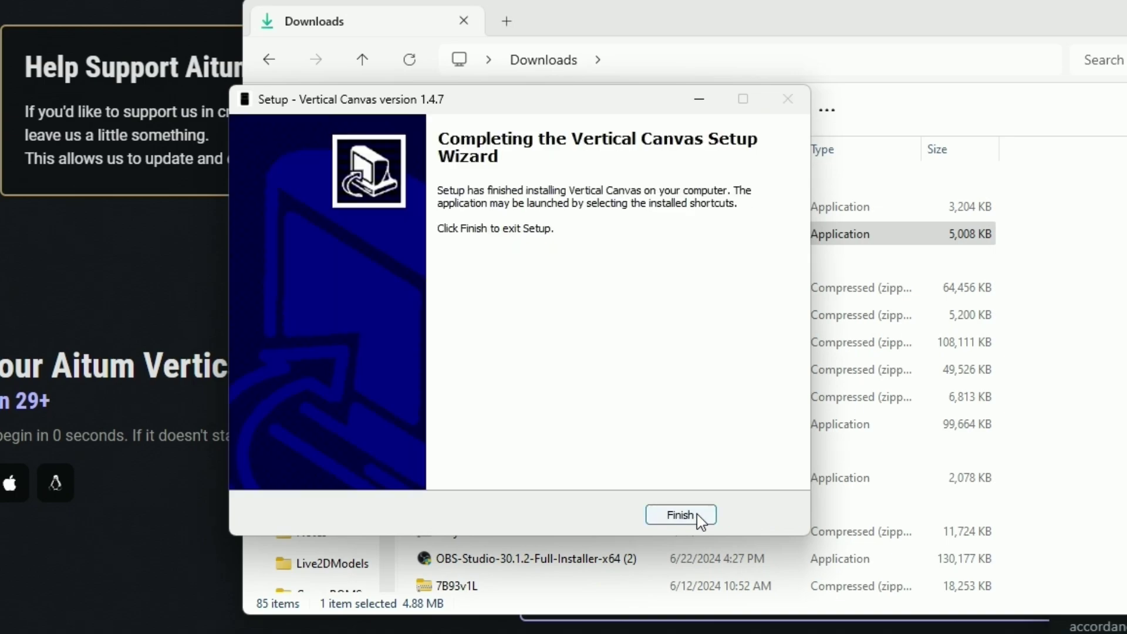
pyautogui.click(699, 515)
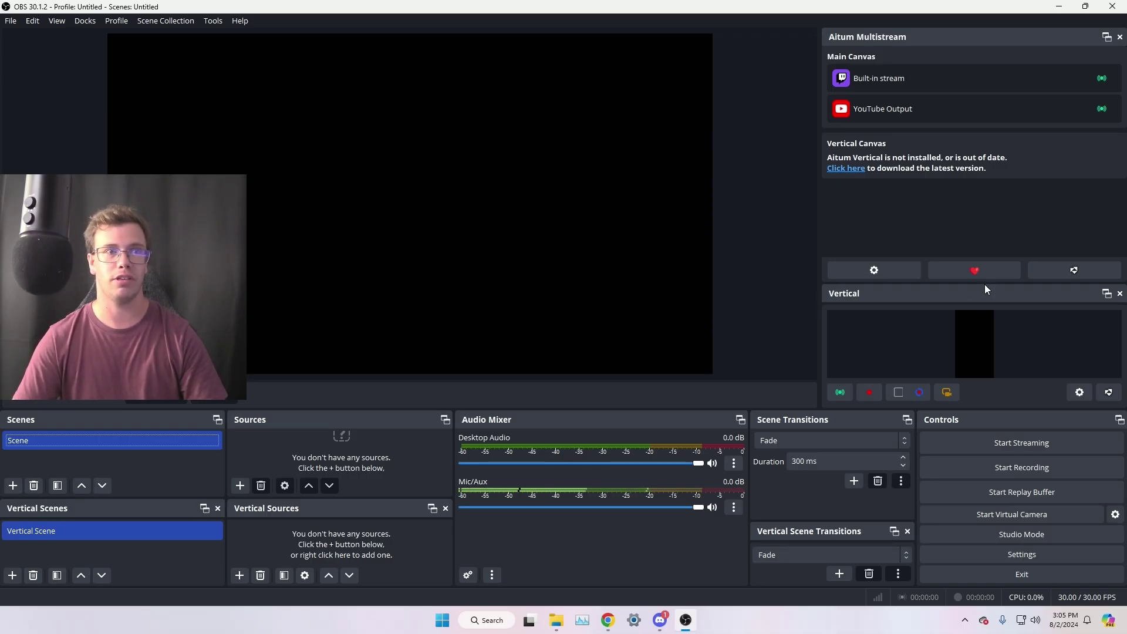
# Dock and widen the Vertical preview on the left, then name the vertical stream output Twitch.
pyautogui.moveTo(985, 290); pyautogui.dragTo(118, 246)
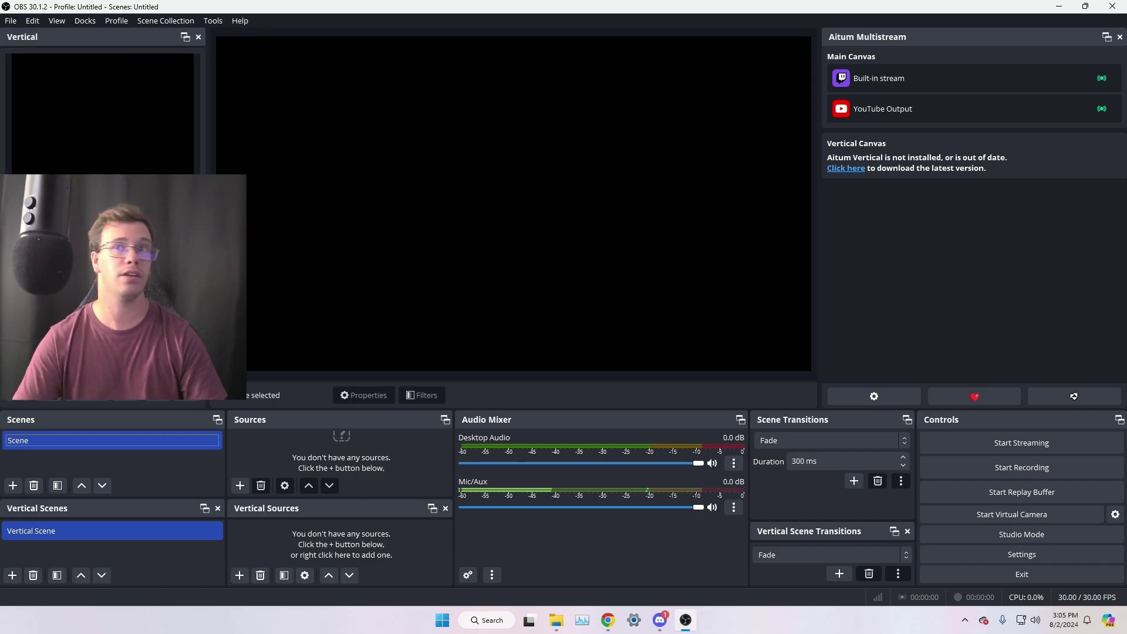
pyautogui.moveTo(205, 220); pyautogui.dragTo(237, 220)
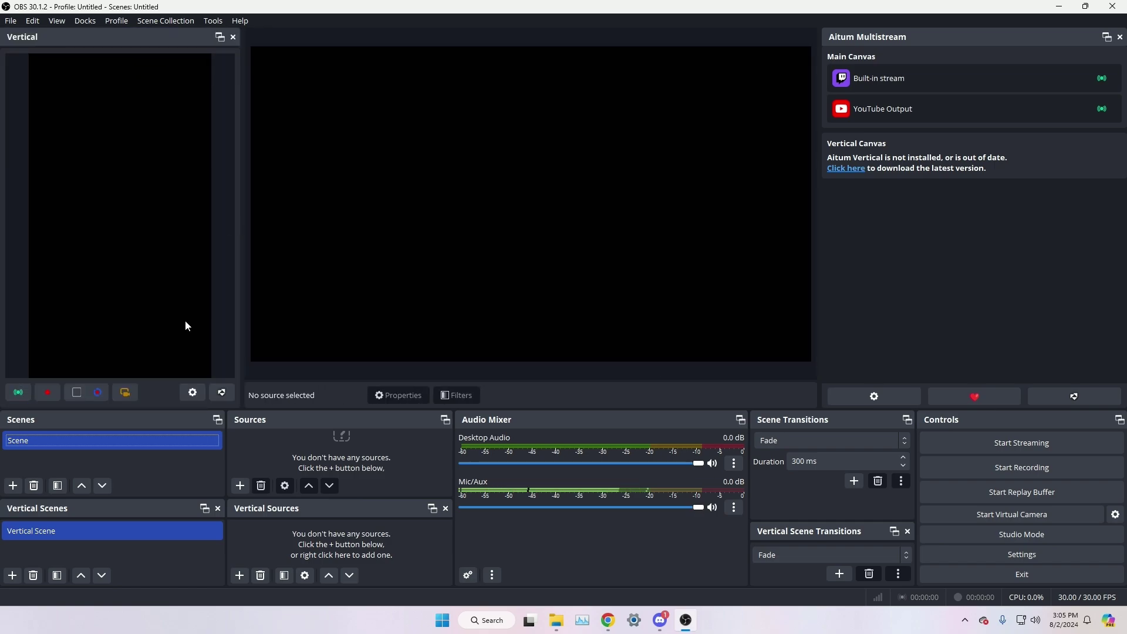
pyautogui.click(192, 393)
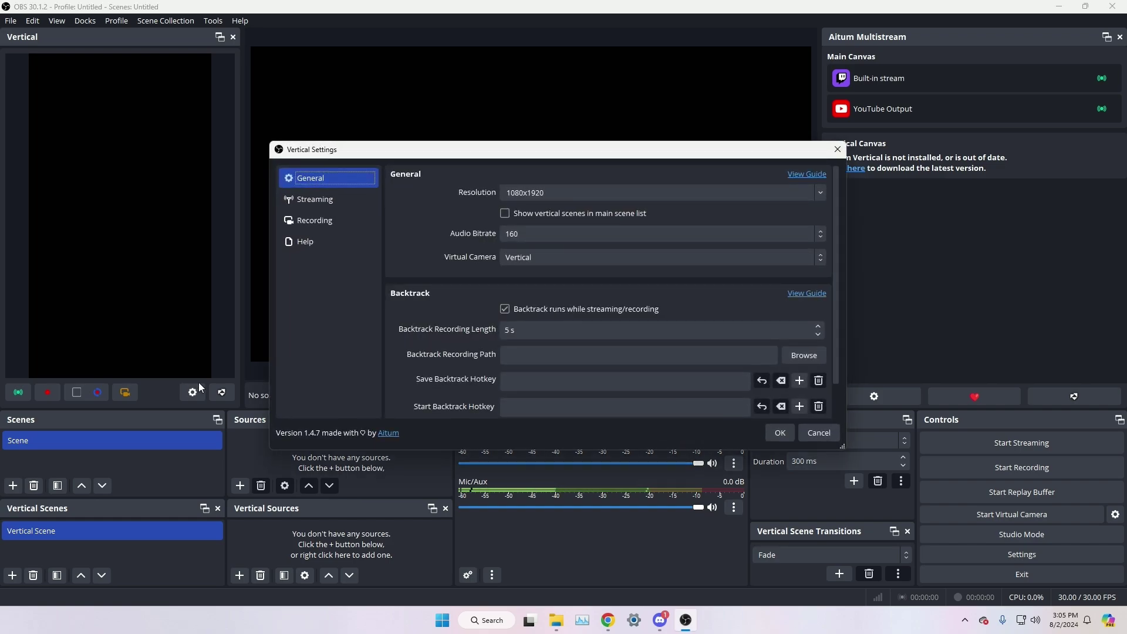
pyautogui.click(332, 203)
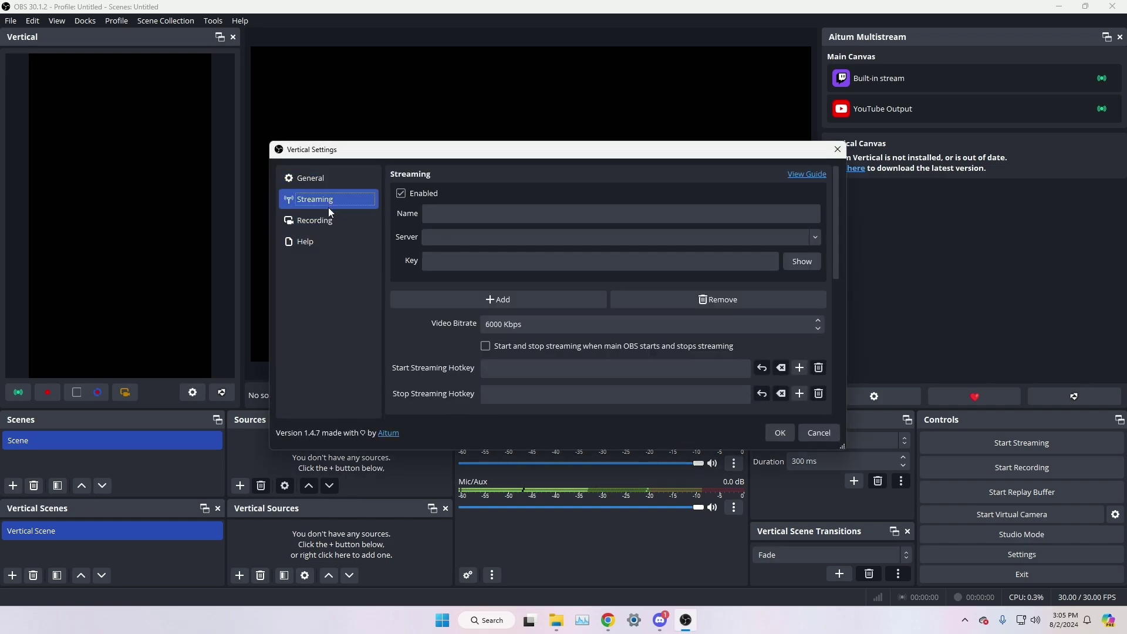
pyautogui.click(477, 217)
pyautogui.write('Twitch')
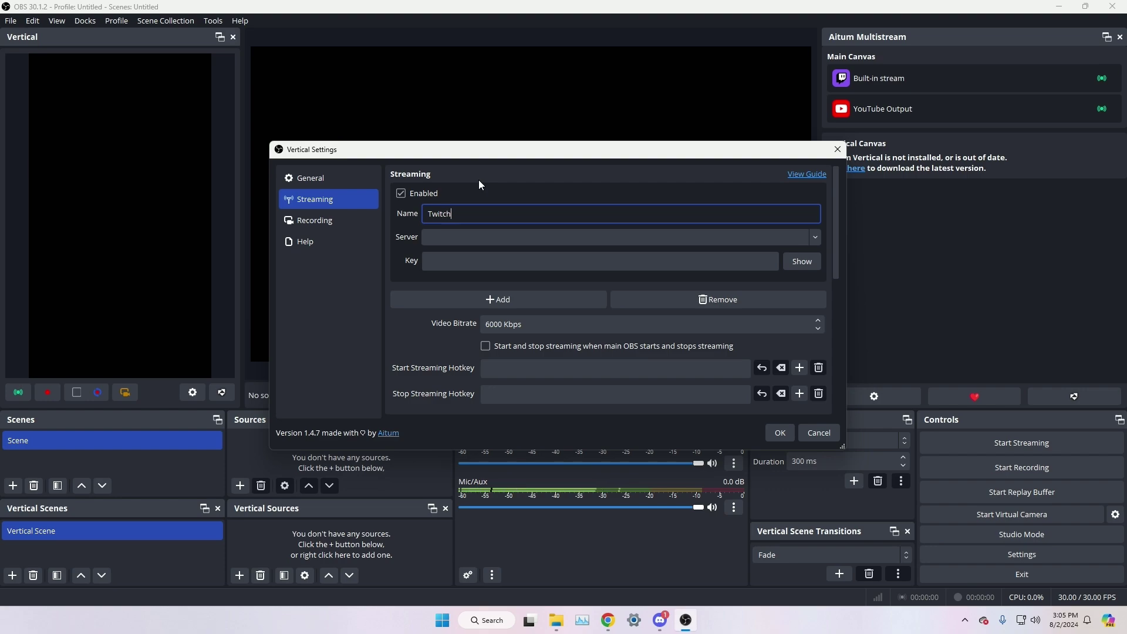
pyautogui.hotkey('alt', 'Tab')
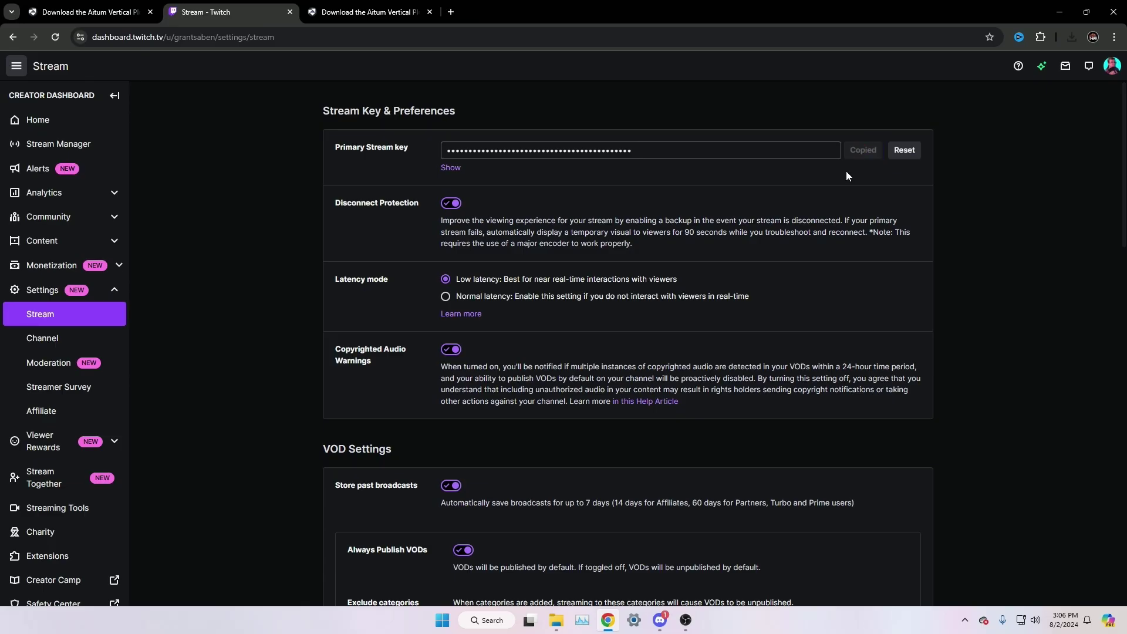
# Paste the copied Twitch stream key into the vertical Twitch output's Key field.
pyautogui.click(686, 620)
pyautogui.click(462, 262)
pyautogui.hotkey('ctrl', 'v')
# Copy the US East Ashburn ingest URL and paste it into the Server field.
pyautogui.hotkey('alt', 'Tab')
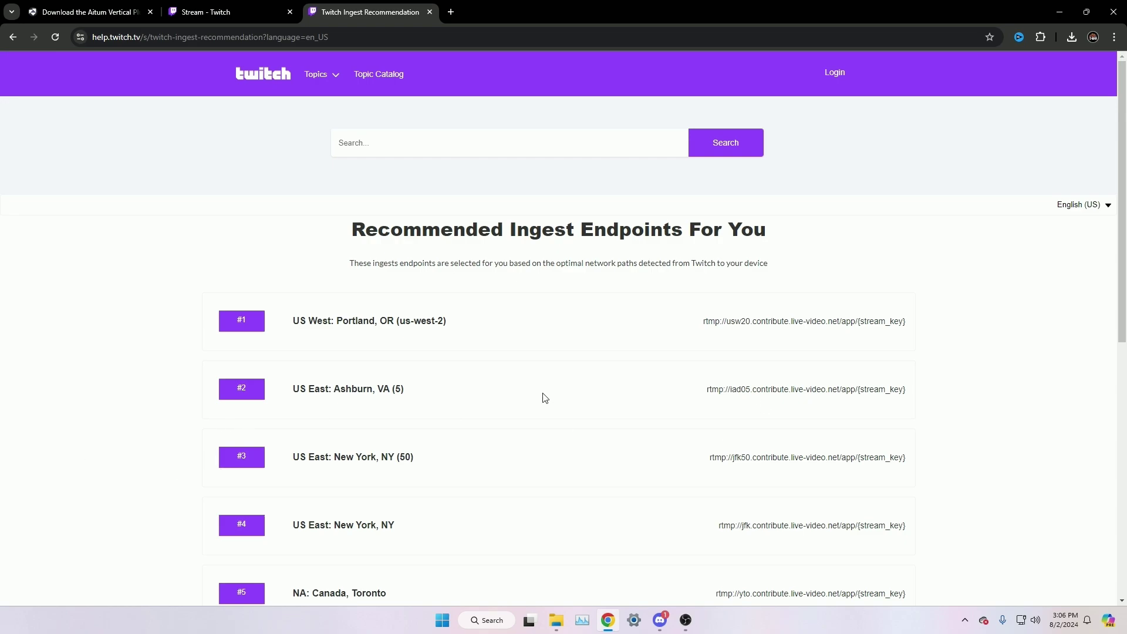
pyautogui.scroll(-4, 543, 398)
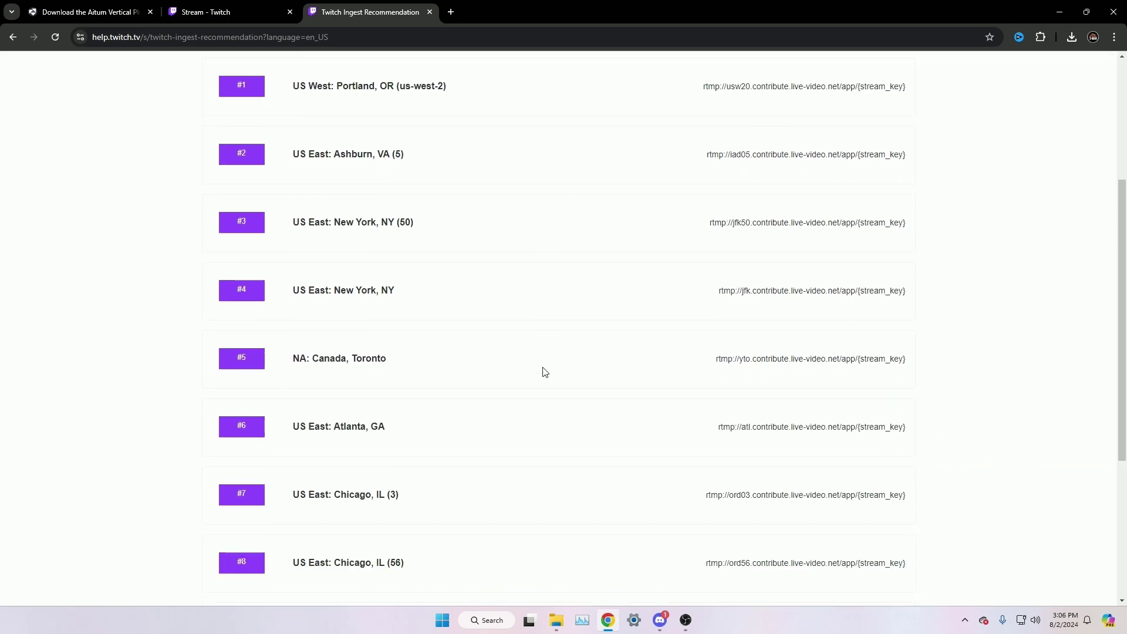
pyautogui.scroll(1, 545, 373)
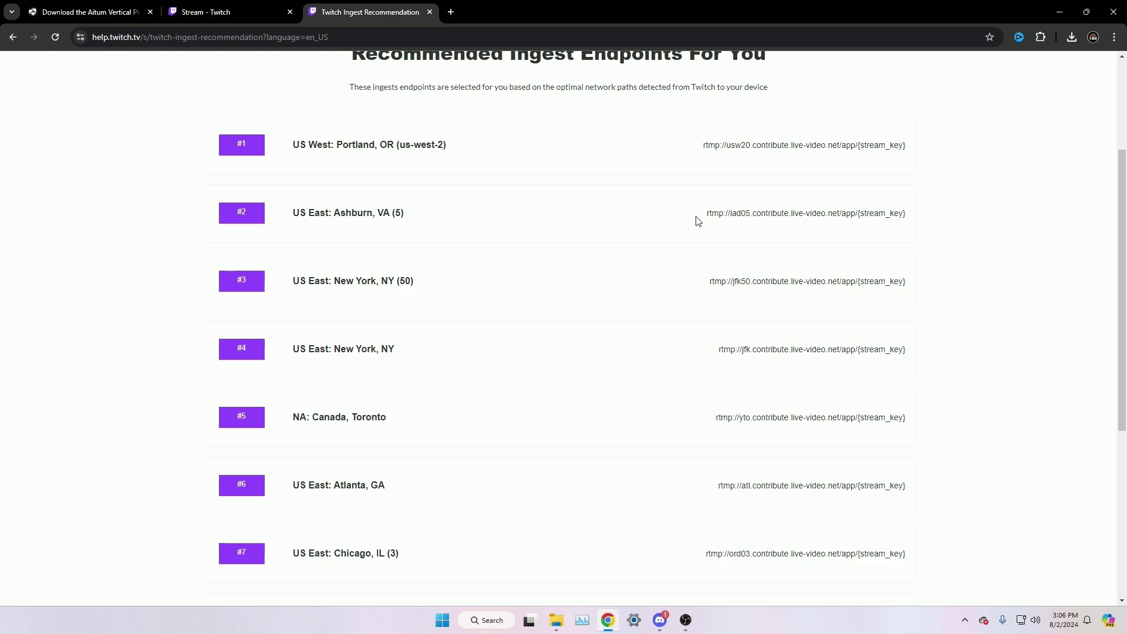
pyautogui.moveTo(698, 221); pyautogui.dragTo(920, 225)
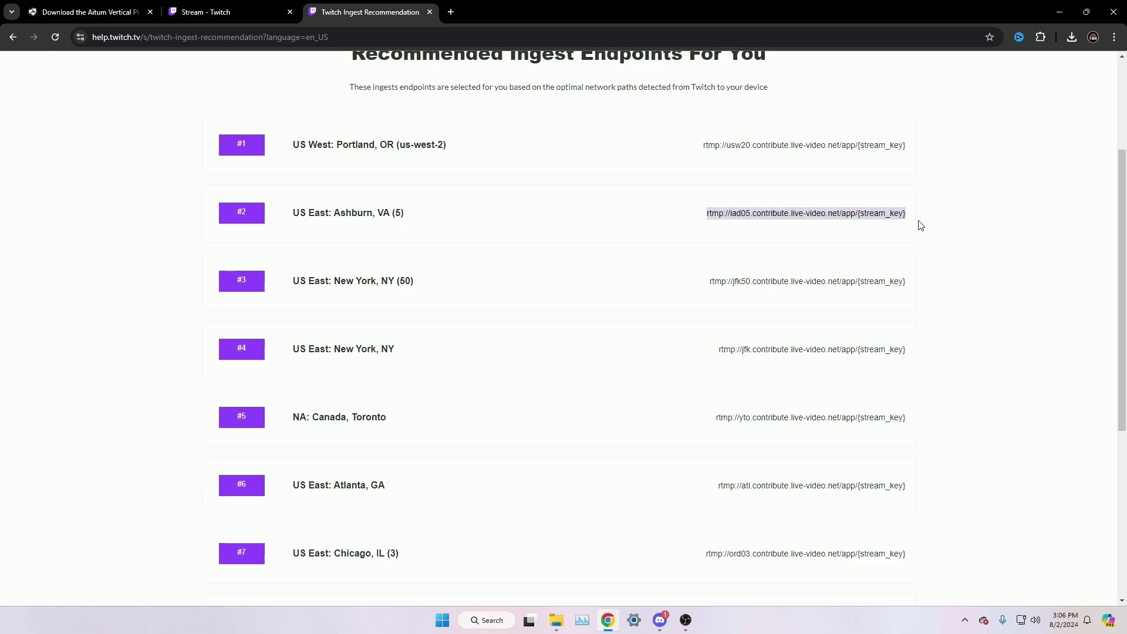
pyautogui.click(685, 620)
pyautogui.click(459, 241)
pyautogui.hotkey('ctrl', 'v')
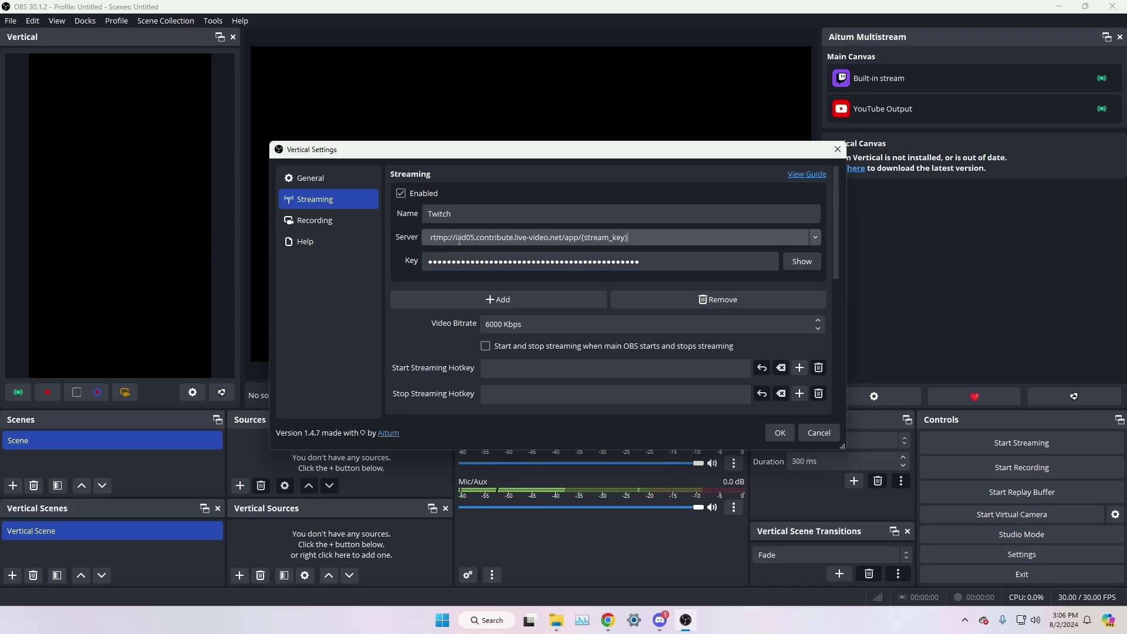
# Save the vertical output, relaunch OBS via Windows search, maximize it and widen the Multistream dock.
pyautogui.click(791, 432)
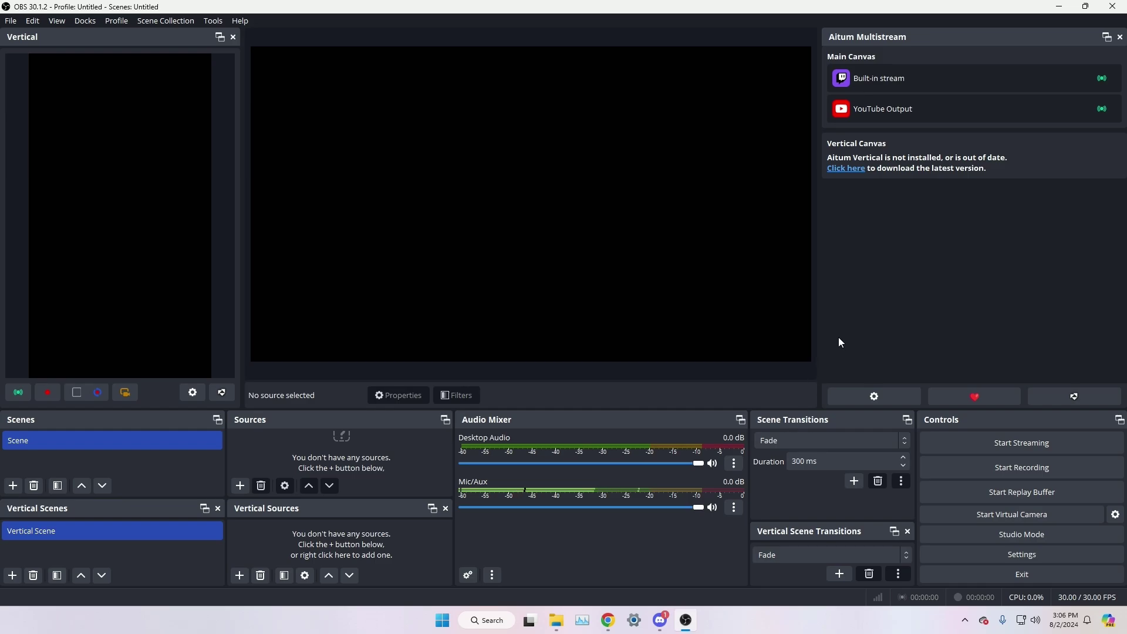
pyautogui.click(1112, 6)
pyautogui.click(505, 621)
pyautogui.write('obs')
pyautogui.press('Return')
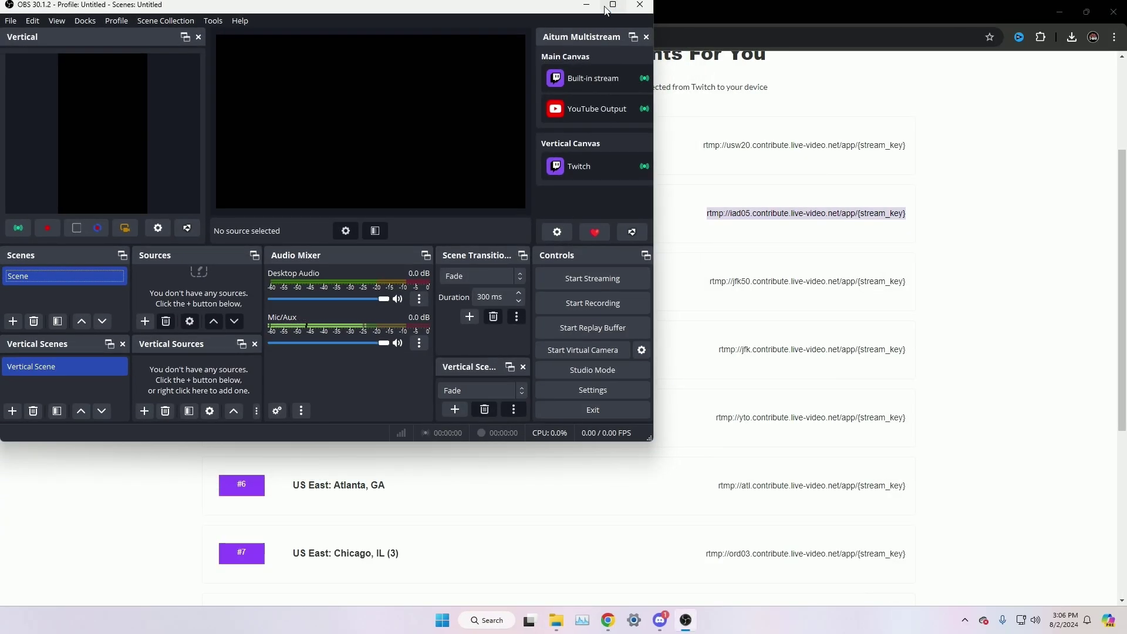
pyautogui.click(611, 6)
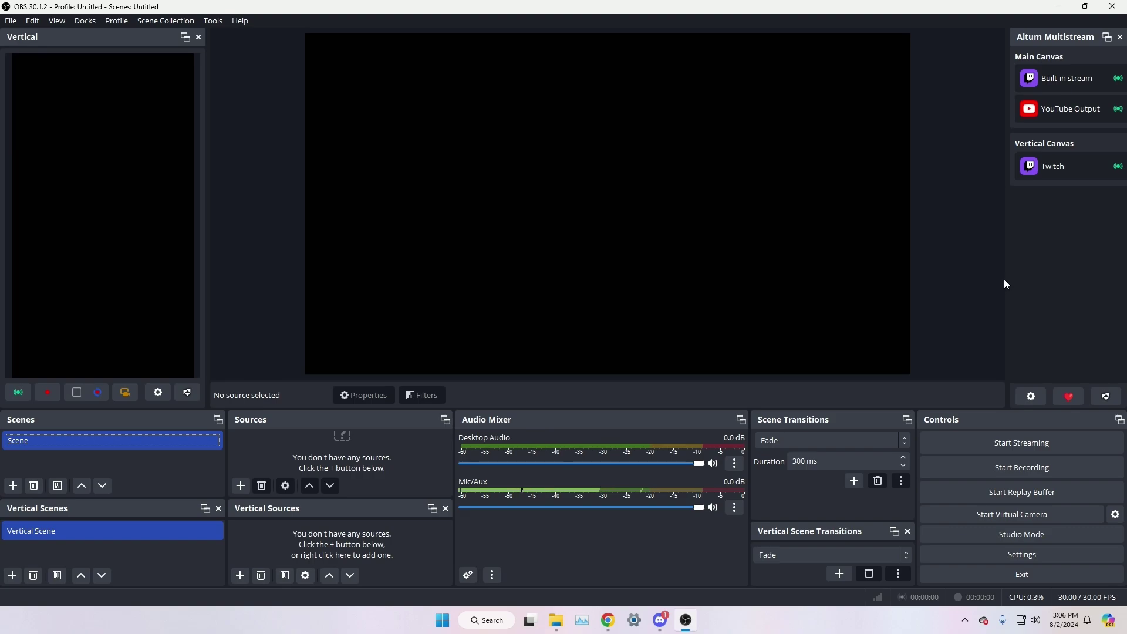
pyautogui.moveTo(1006, 280); pyautogui.dragTo(851, 279)
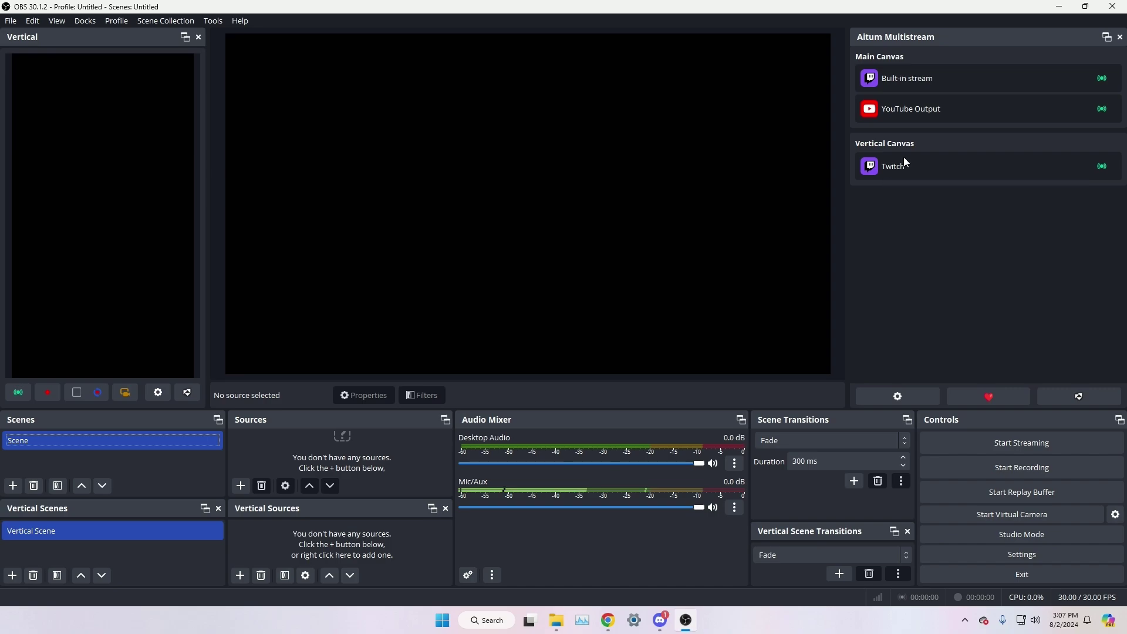
# In Aitum Multistream settings, add a YouTube output on the Vertical Canvas and focus its stream key field.
pyautogui.click(899, 397)
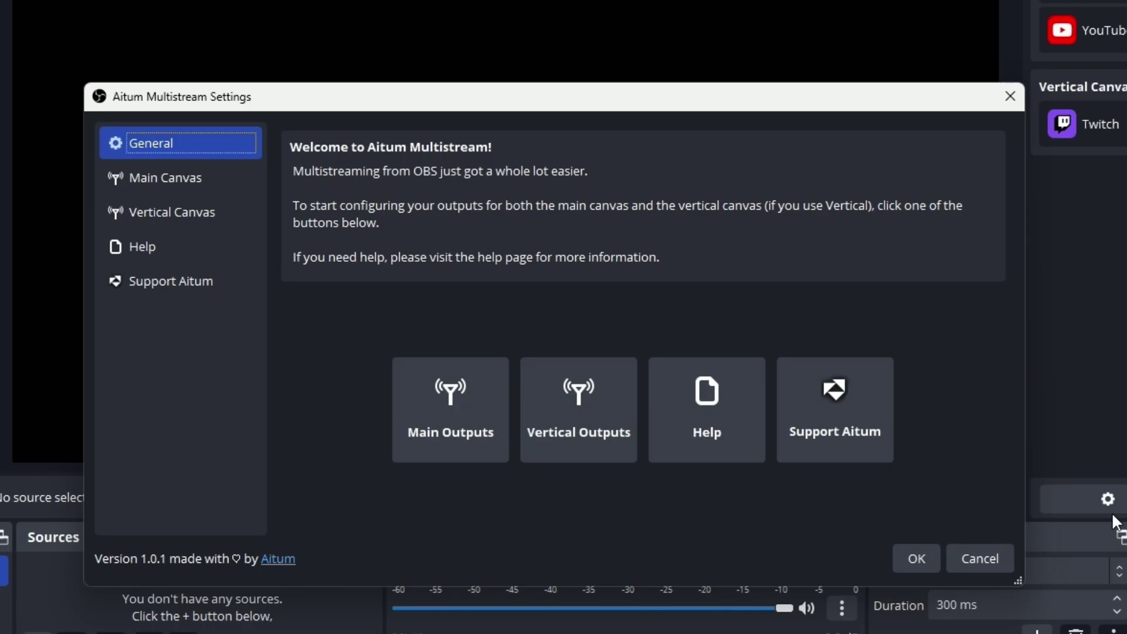
pyautogui.click(164, 218)
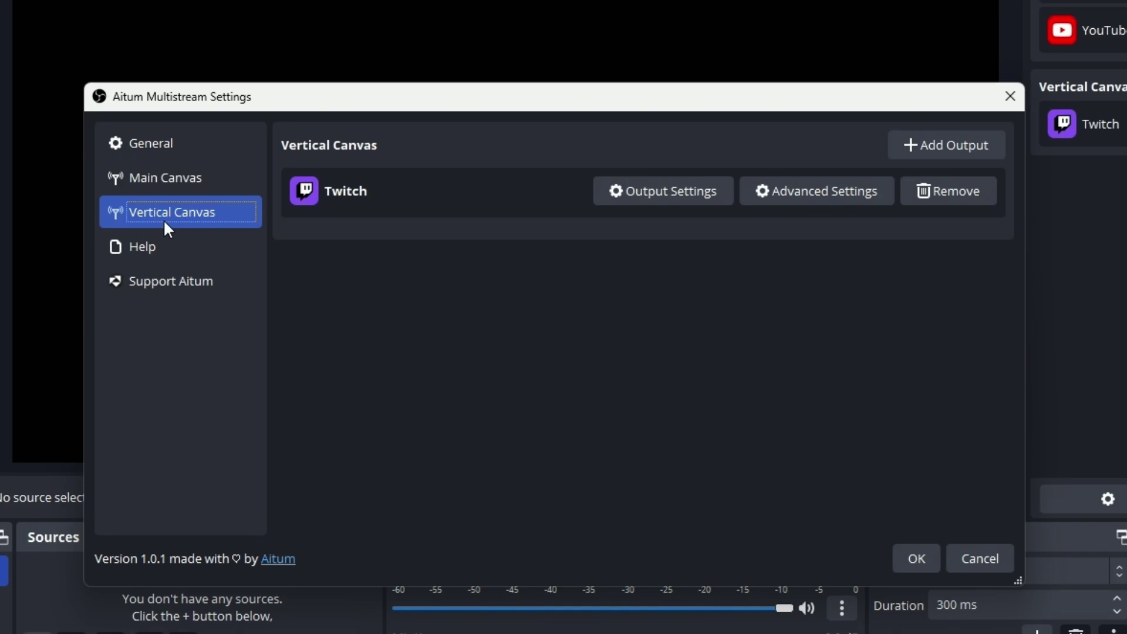
pyautogui.click(931, 146)
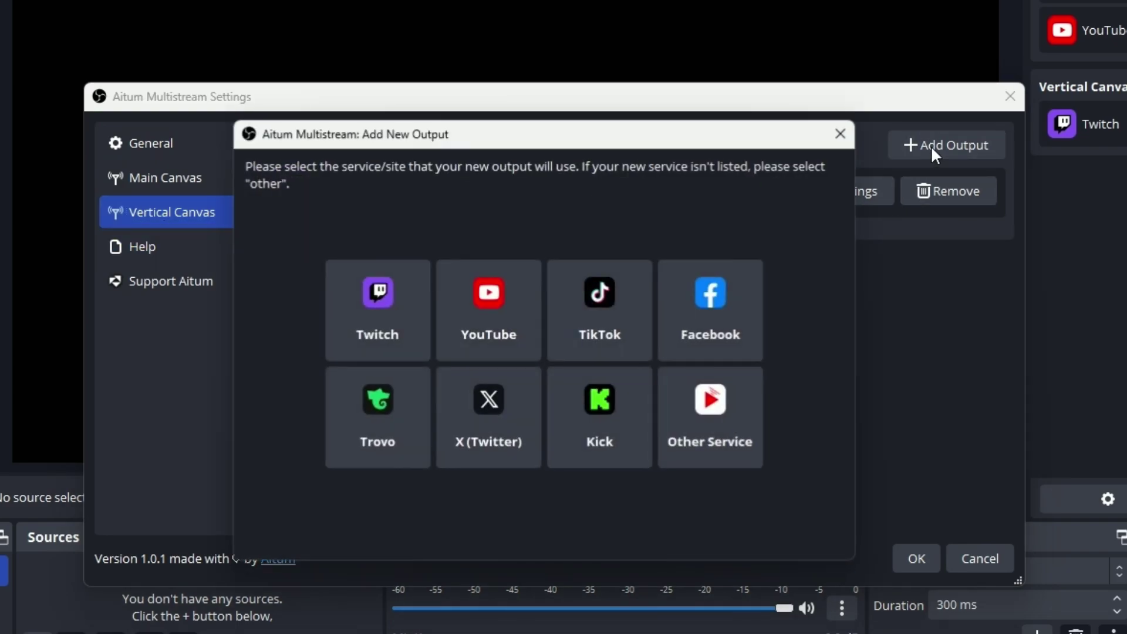
pyautogui.click(444, 315)
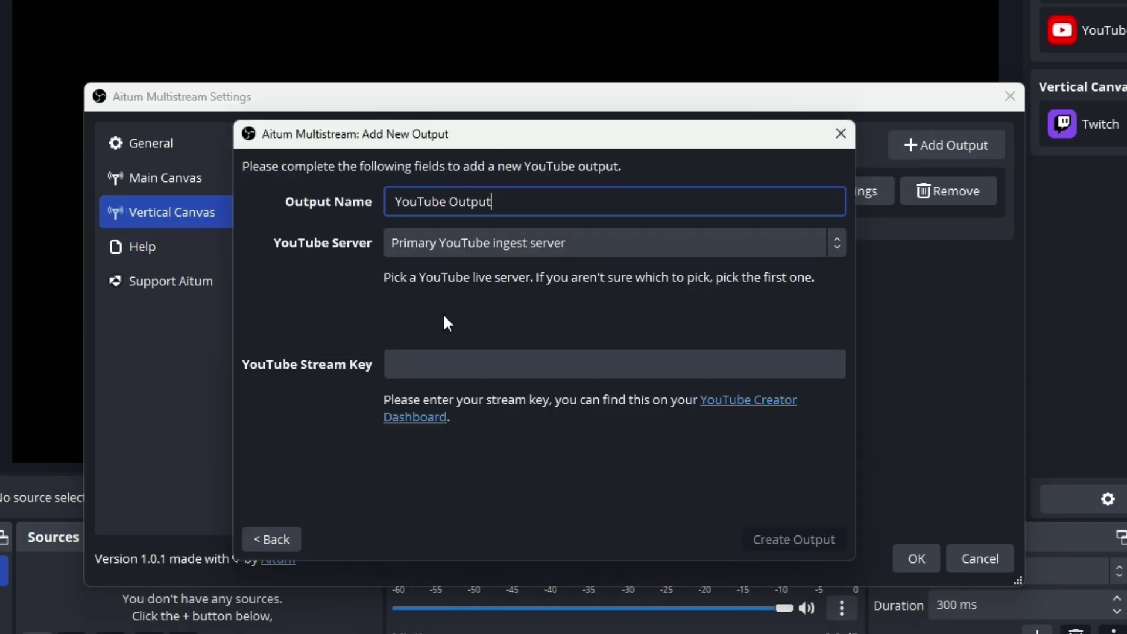
pyautogui.click(446, 363)
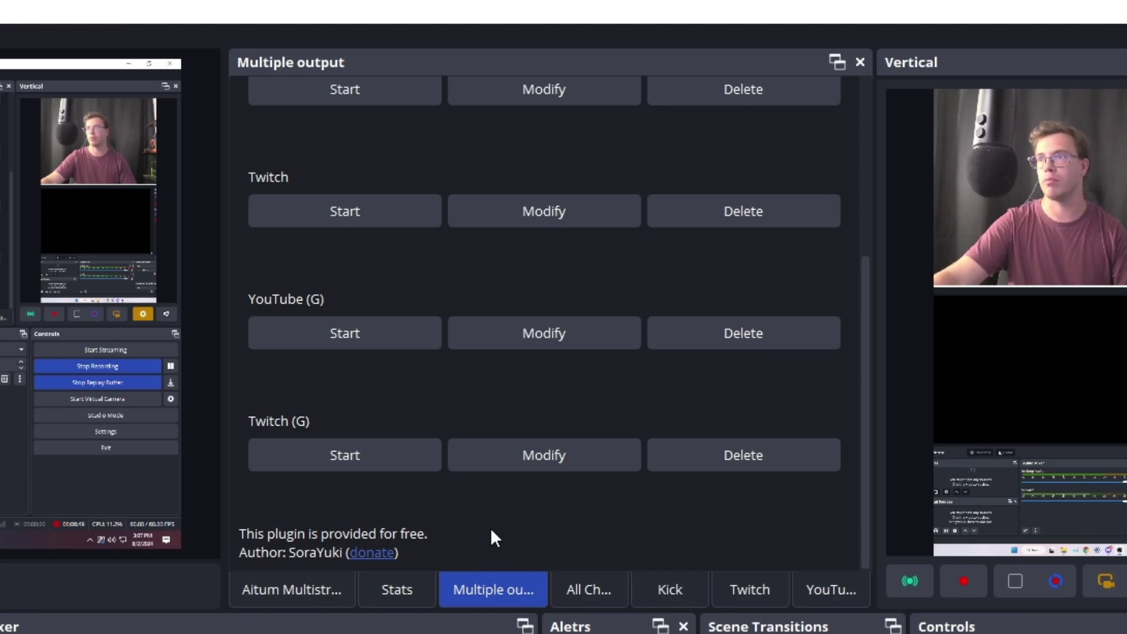
# Scroll through the Multiple output dock to review the vertical canvas's YouTube and TikTok outputs.
pyautogui.scroll(5, 503, 524)
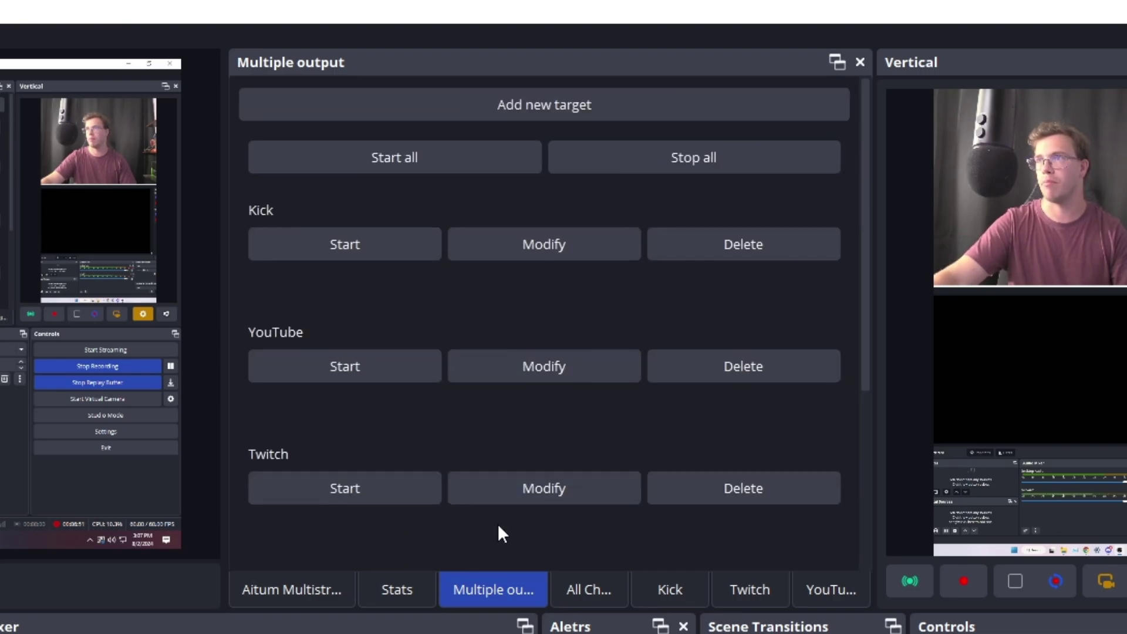
pyautogui.scroll(-5, 544, 312)
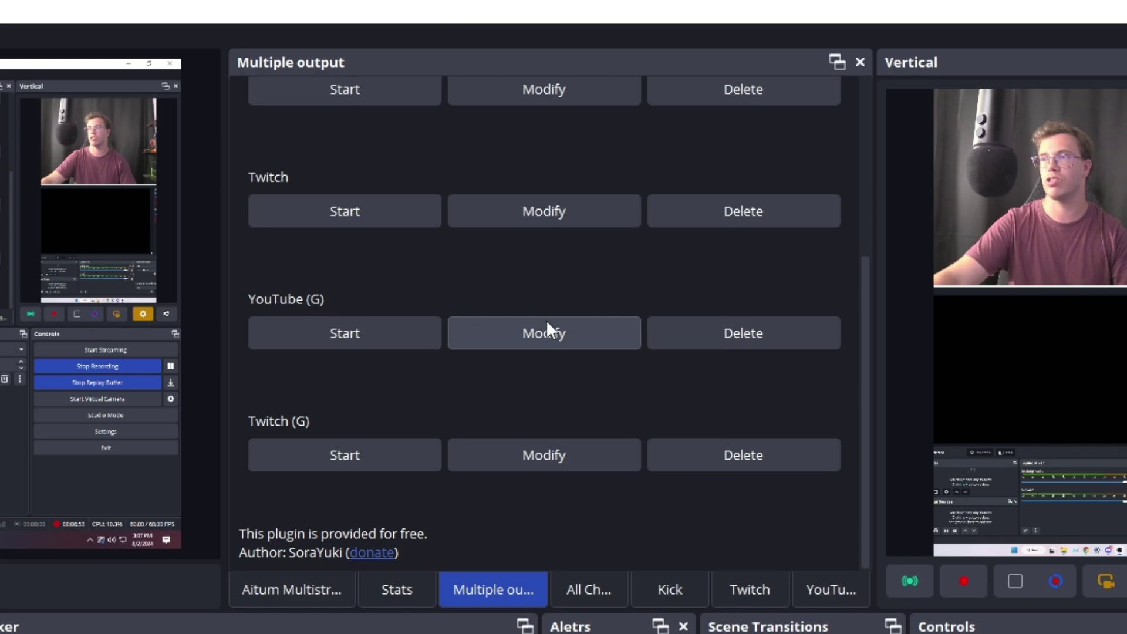
pyautogui.scroll(4, 548, 321)
pyautogui.scroll(1, 552, 321)
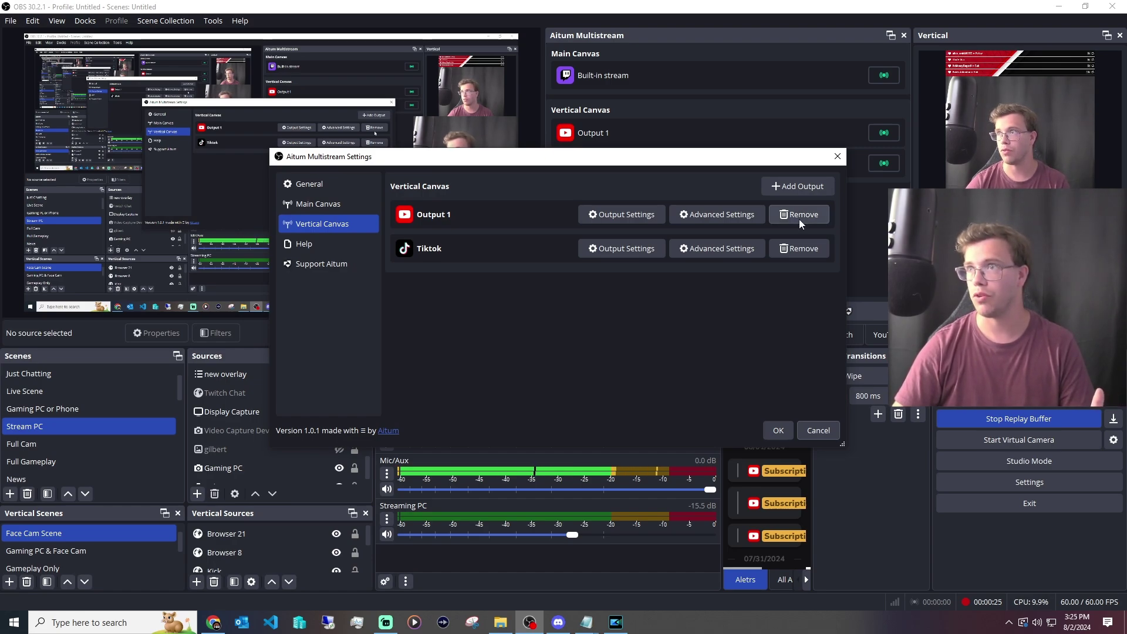
# Review the Main Canvas outputs and the services offered under Add Output.
pyautogui.click(325, 205)
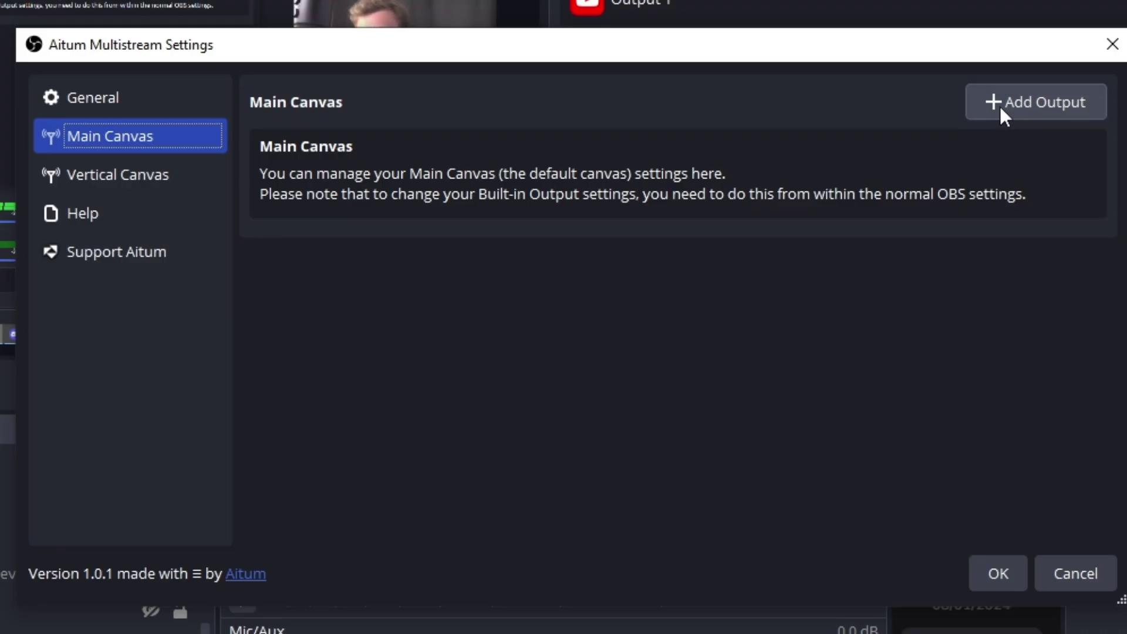
pyautogui.click(1000, 108)
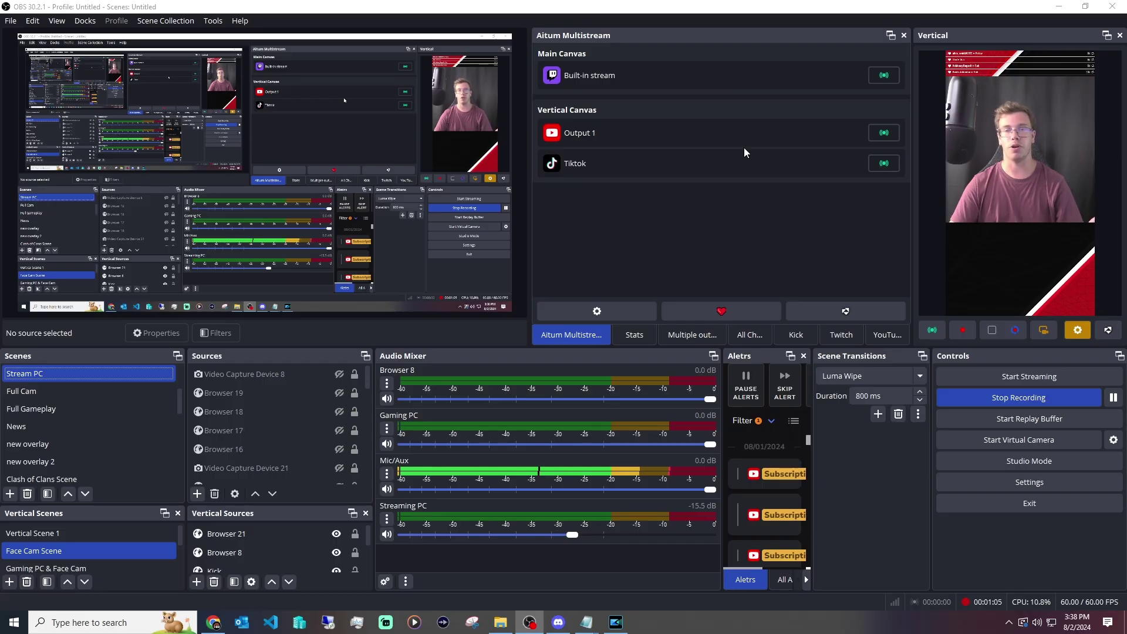
# Start the main canvas's Built-in stream from the Aitum Multistream dock.
pyautogui.click(882, 77)
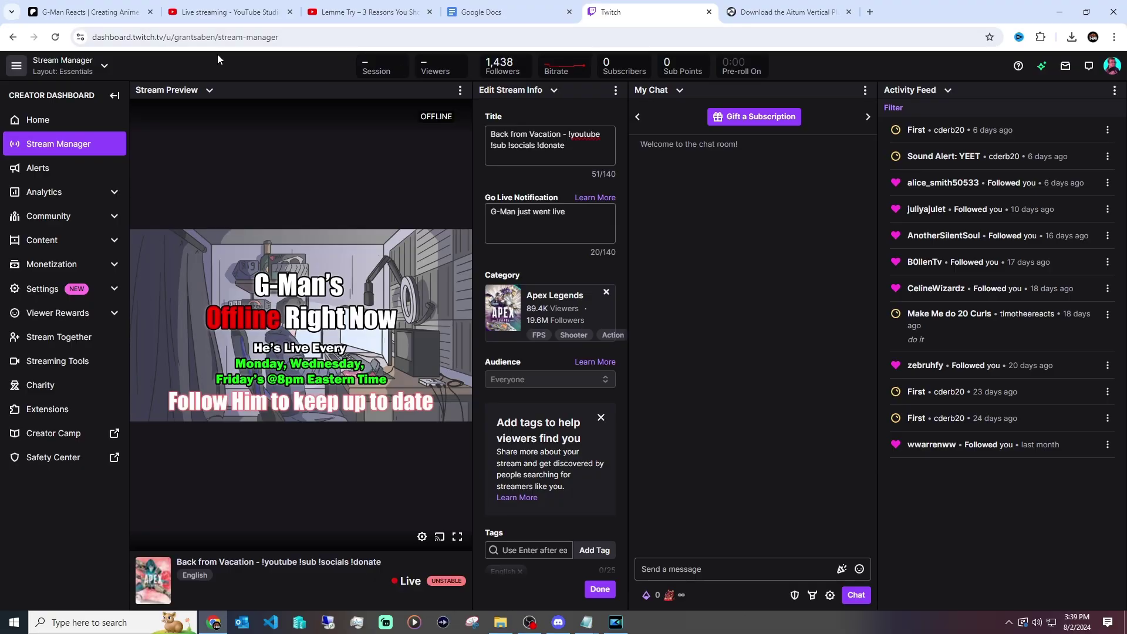
# Reload Twitch Stream Manager to confirm it's live, then switch to YouTube Studio's live streaming page.
pyautogui.click(54, 37)
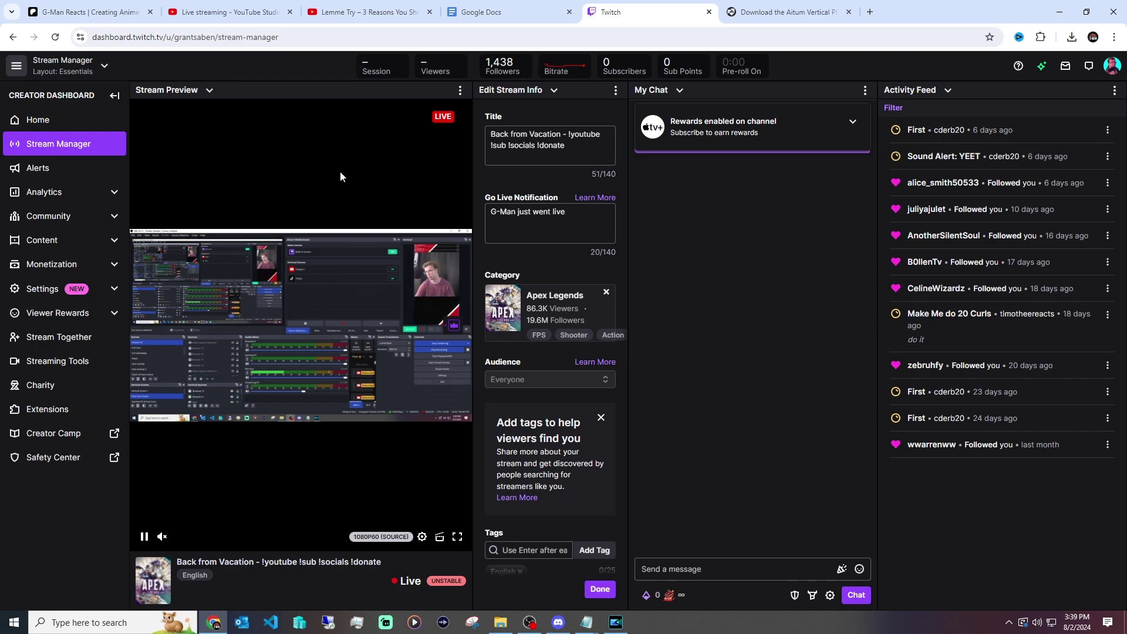
pyautogui.moveTo(462, 587)
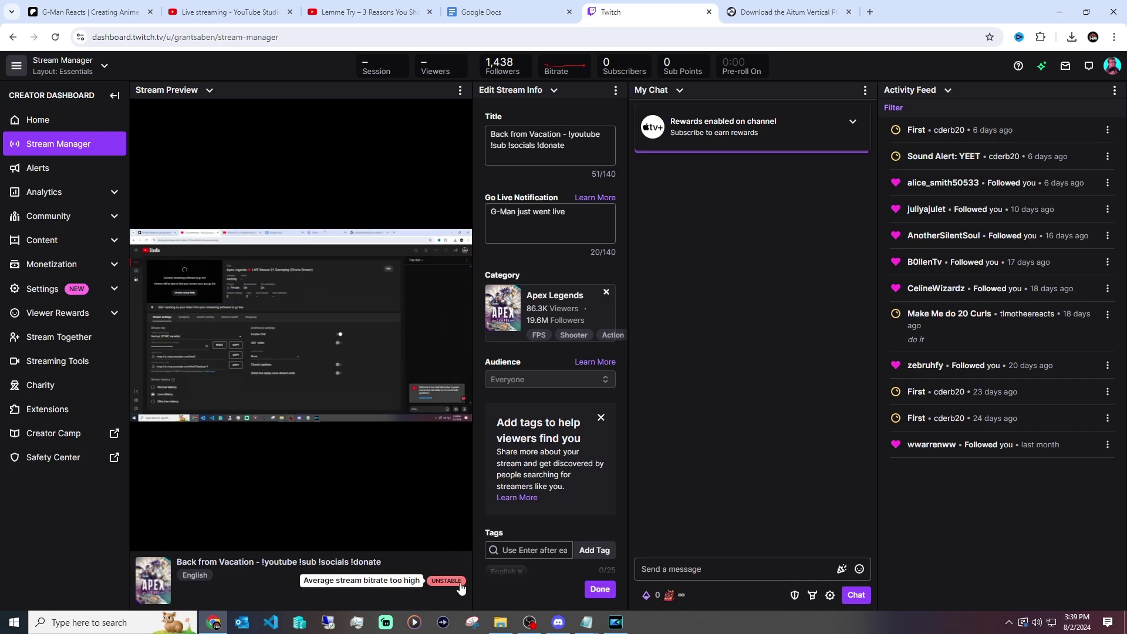
pyautogui.hotkey('ctrl', '2')
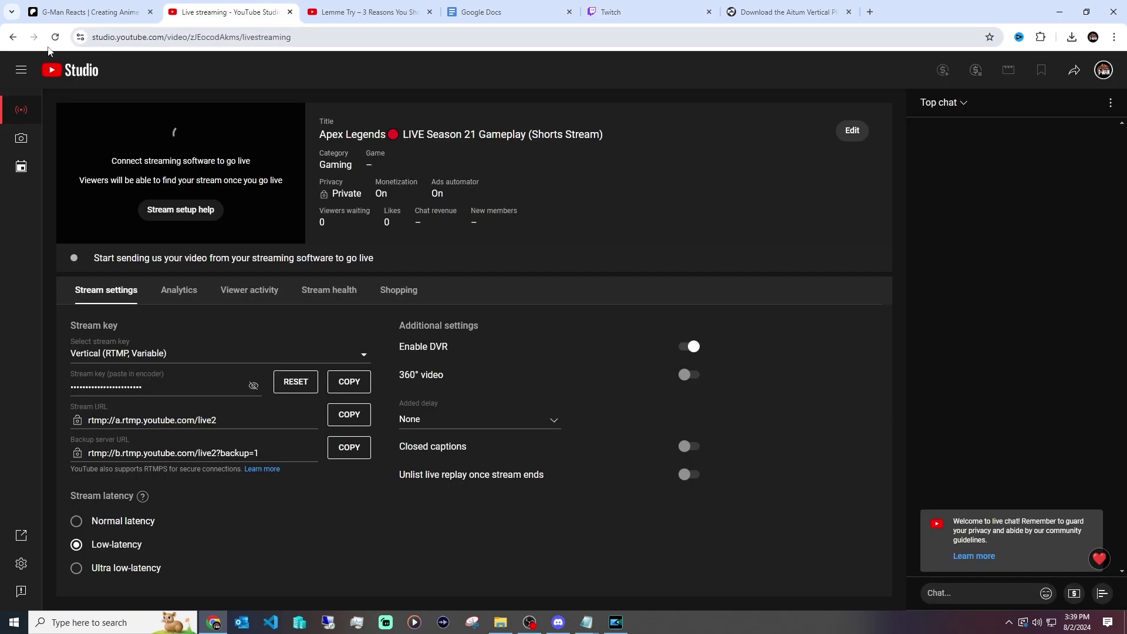